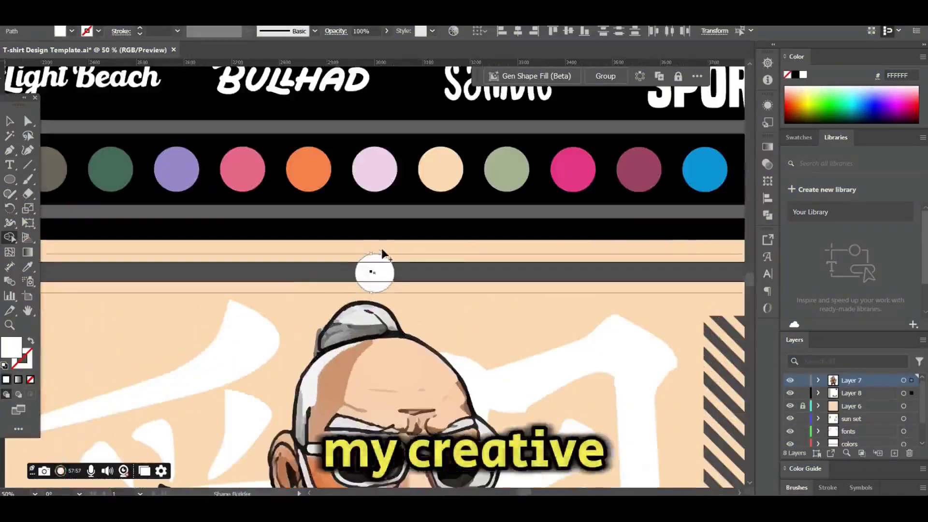
drag(375, 269, 376, 272)
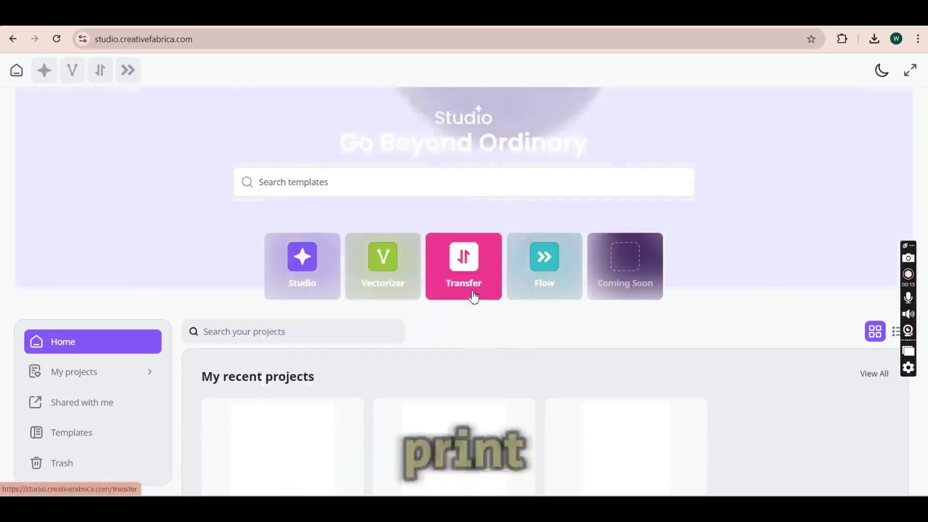
Open the Flow image generator and set the image format to Portrait (3:4)
mouse_move(472, 296)
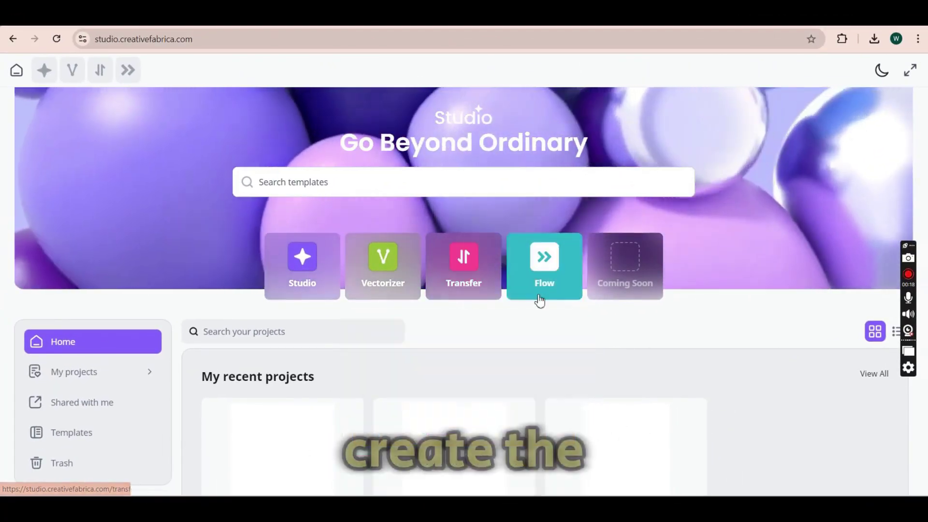
mouse_move(541, 297)
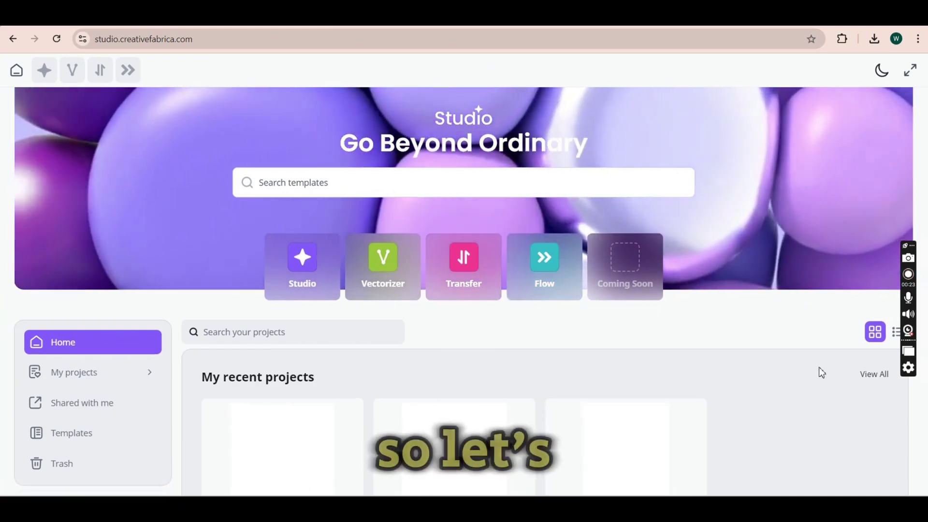
scroll(818, 372, up, 1)
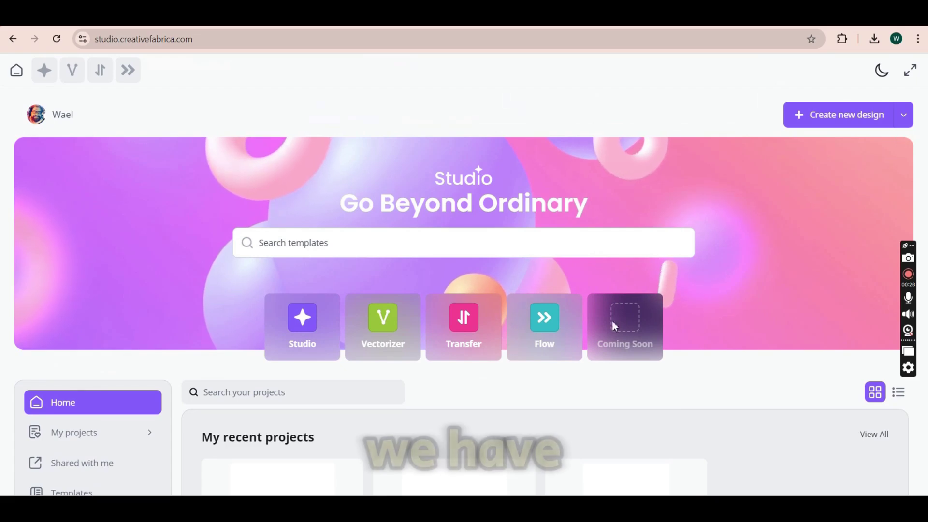
click(552, 338)
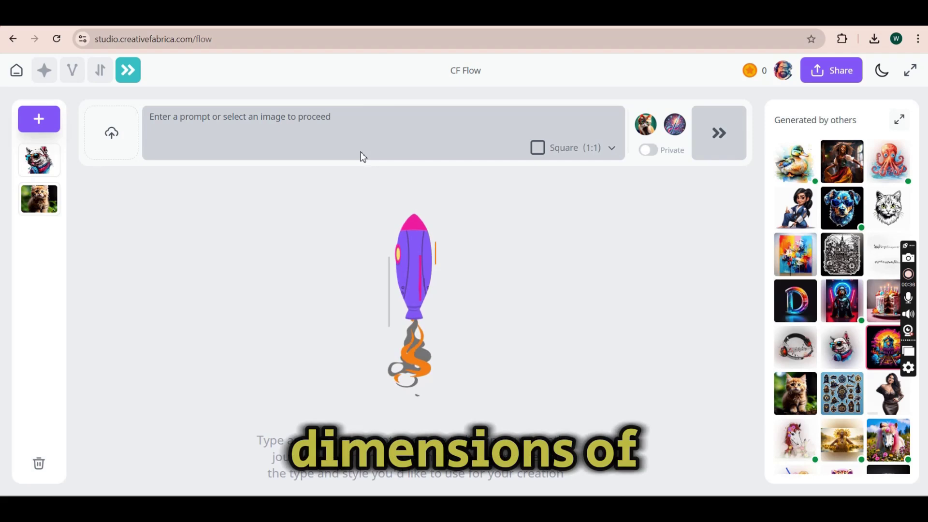
click(611, 150)
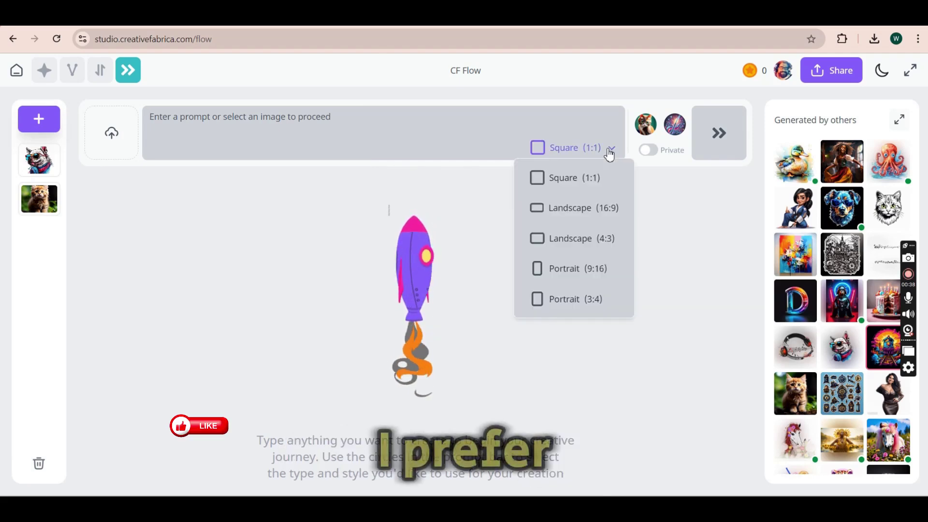
click(564, 300)
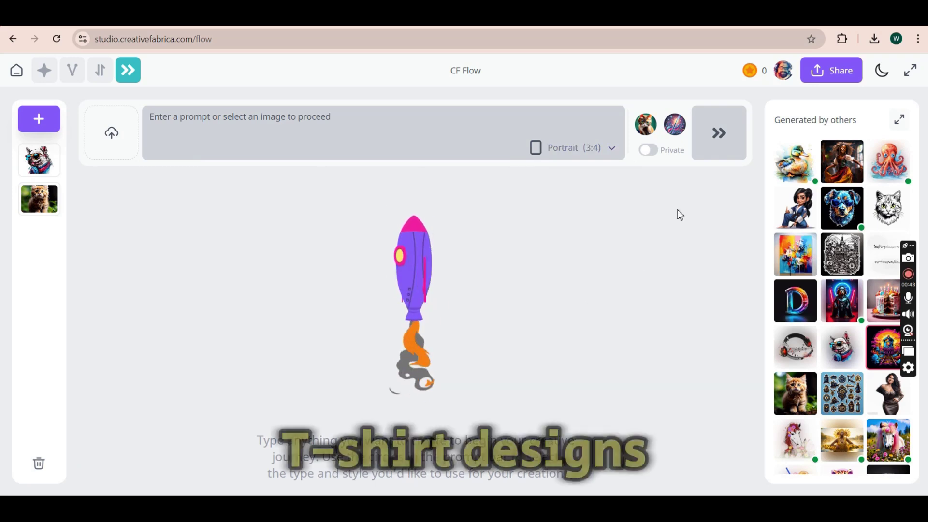
Set the image type to Transparent and the style to Cartoon
click(660, 132)
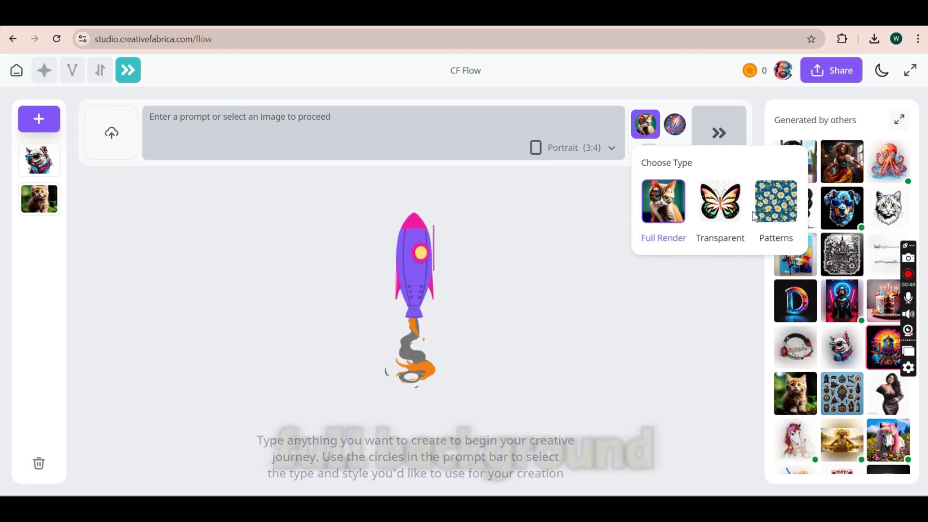
click(719, 202)
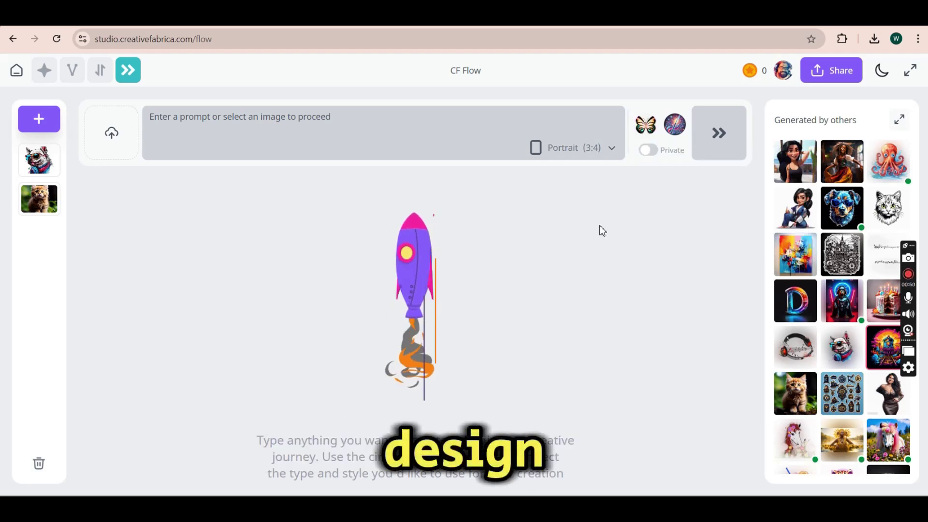
click(678, 129)
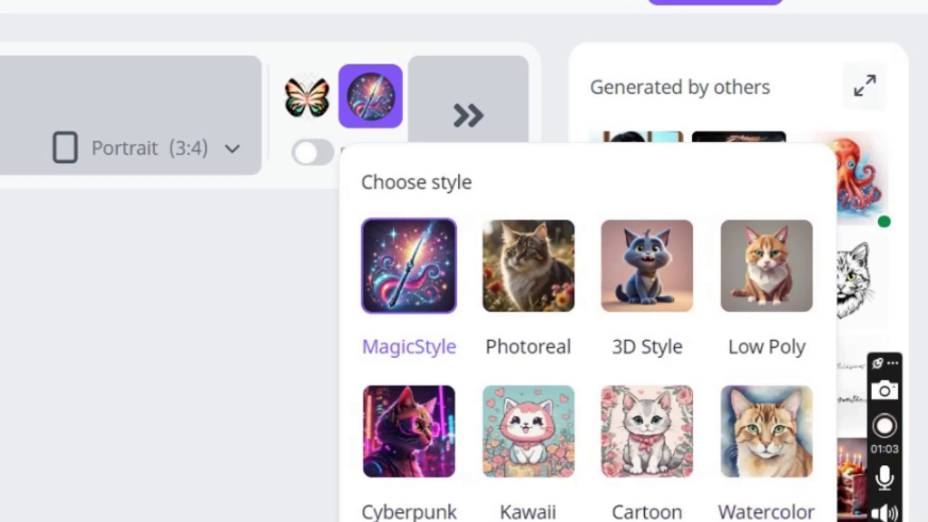
click(709, 256)
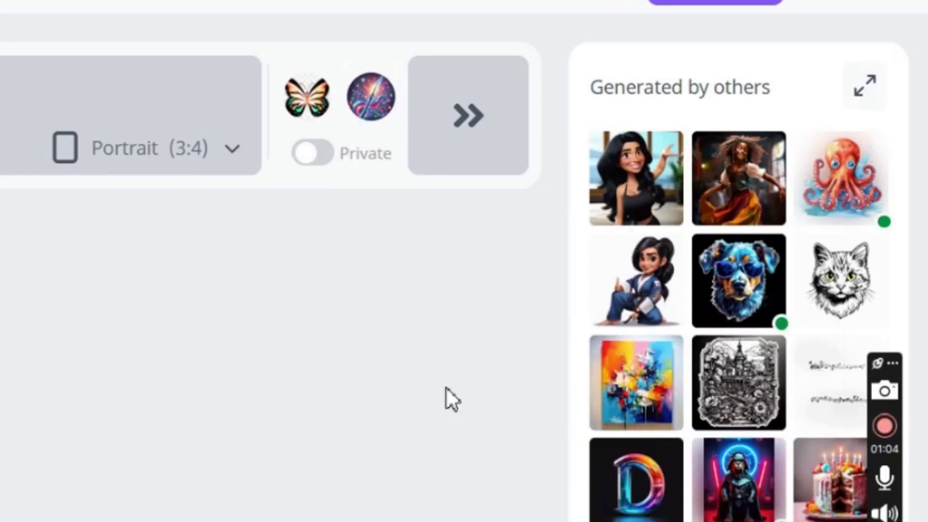
click(379, 124)
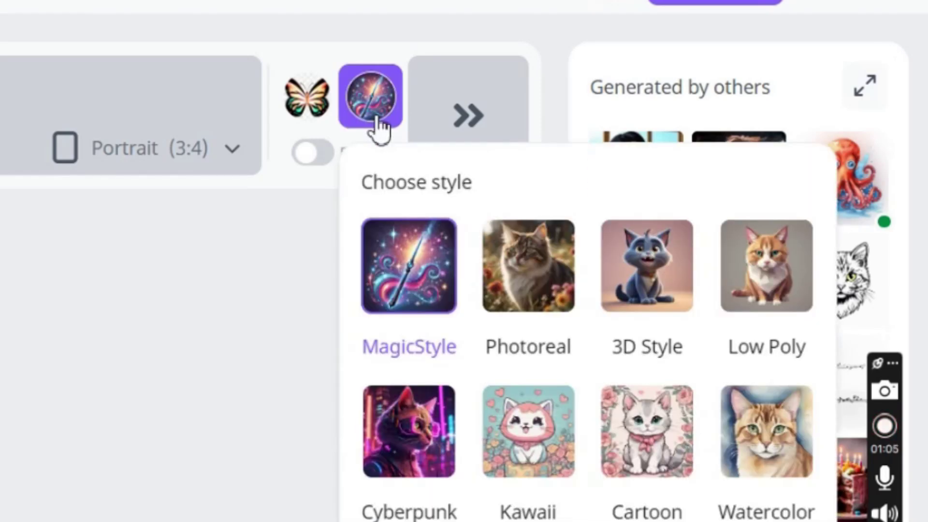
click(628, 440)
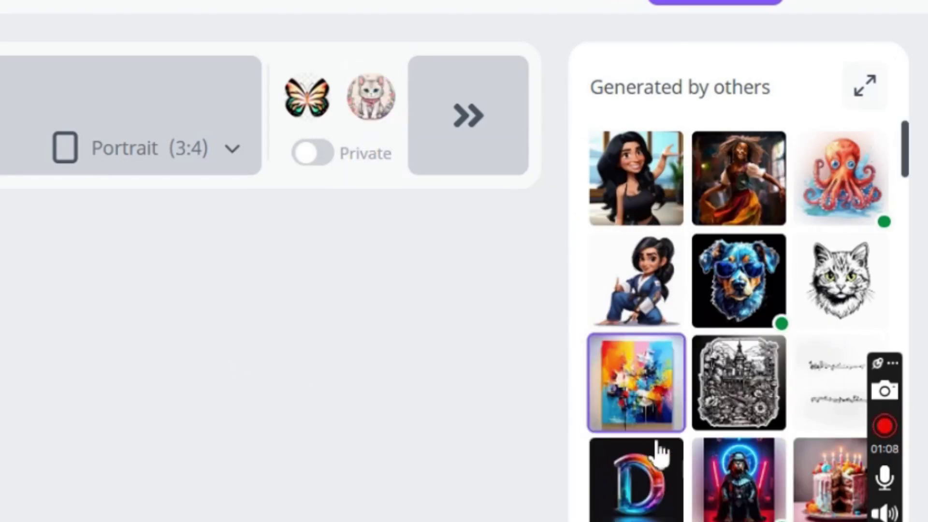
Browse the gallery of images generated by others, including its expanded full view, for design ideas
scroll(845, 285, down, 5)
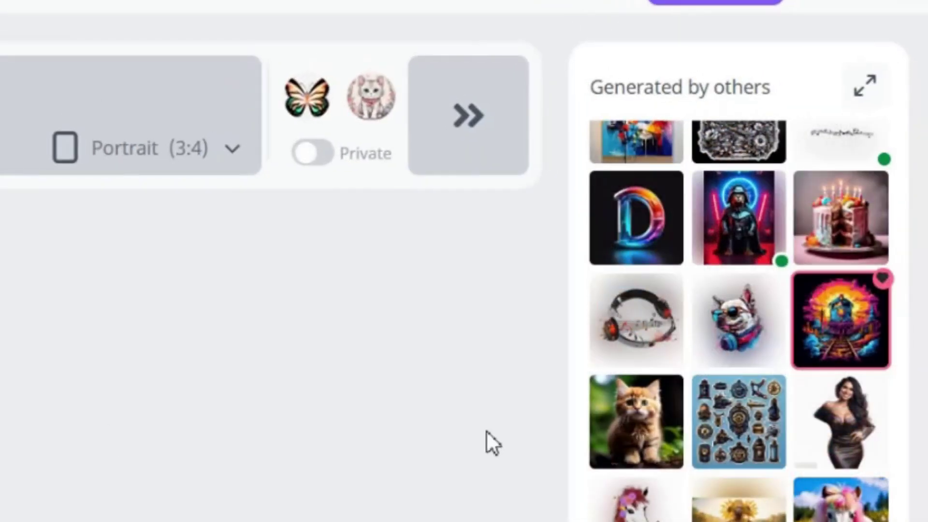
scroll(768, 341, down, 3)
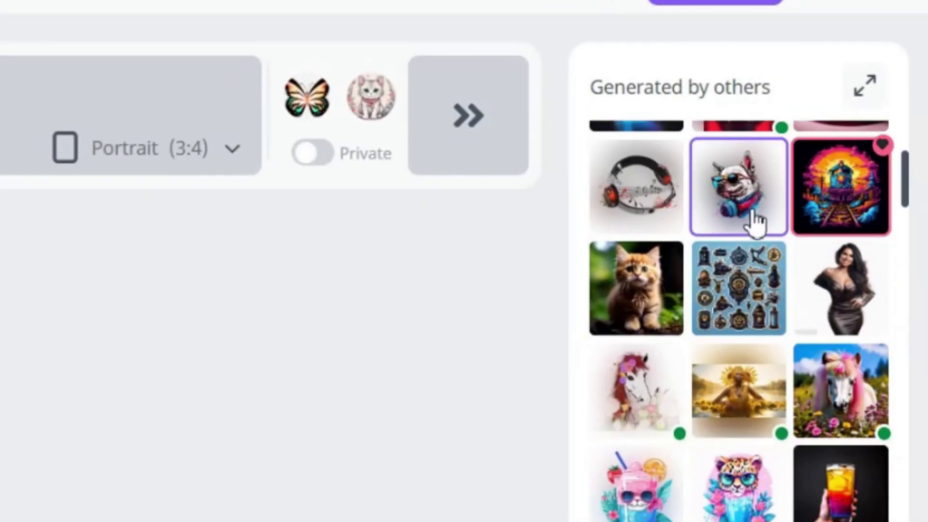
scroll(776, 204, down, 1)
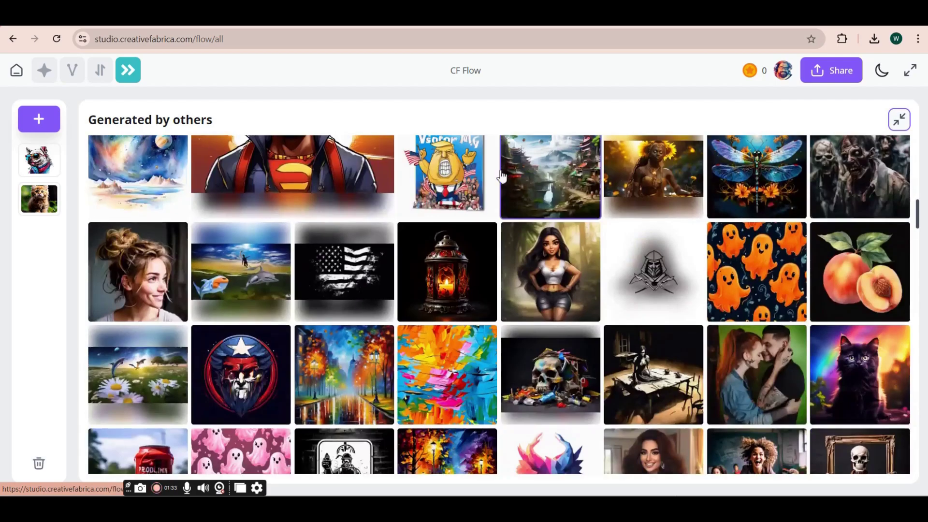
scroll(501, 178, down, 4)
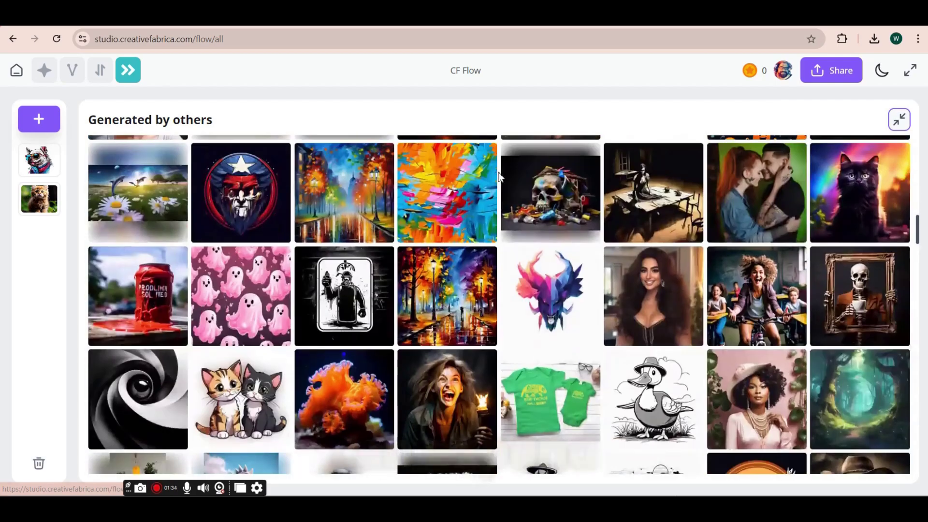
scroll(499, 177, down, 5)
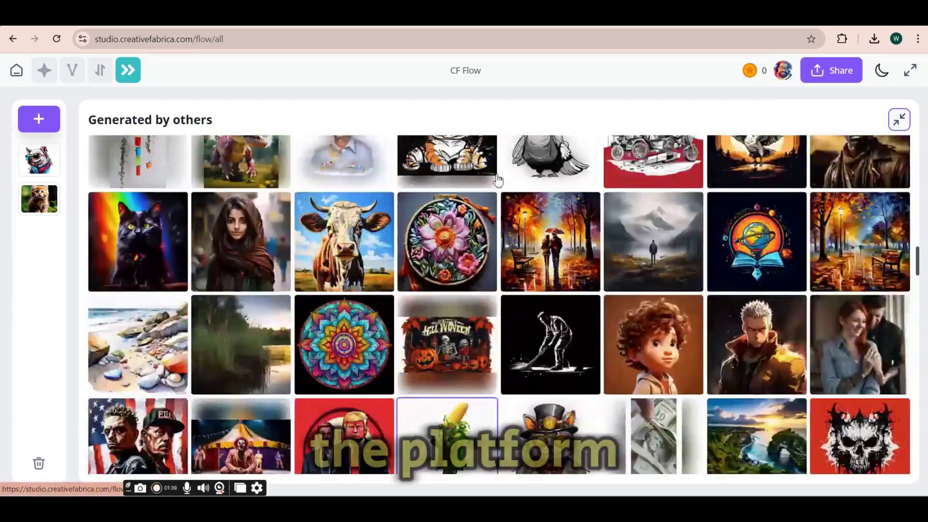
scroll(497, 179, up, 8)
scroll(498, 179, up, 10)
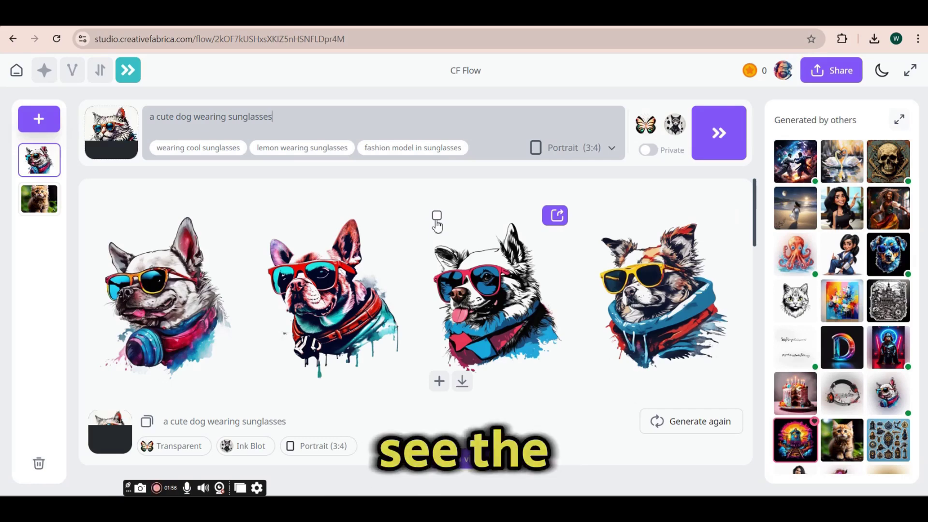
Examine the images generated from "a cute dog wearing sunglasses" and compare the Ink Blot, Watercolor, Kawaii and Cartoon styles
scroll(448, 221, down, 5)
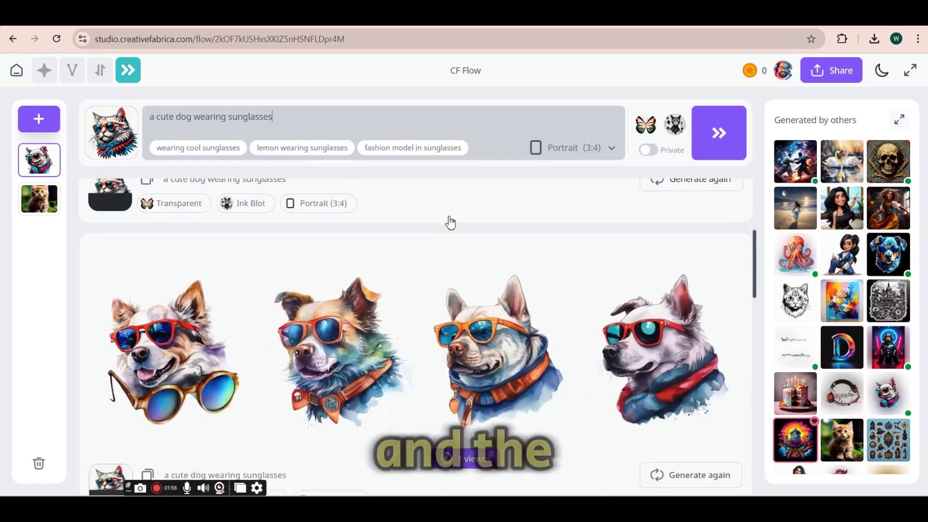
scroll(448, 217, down, 6)
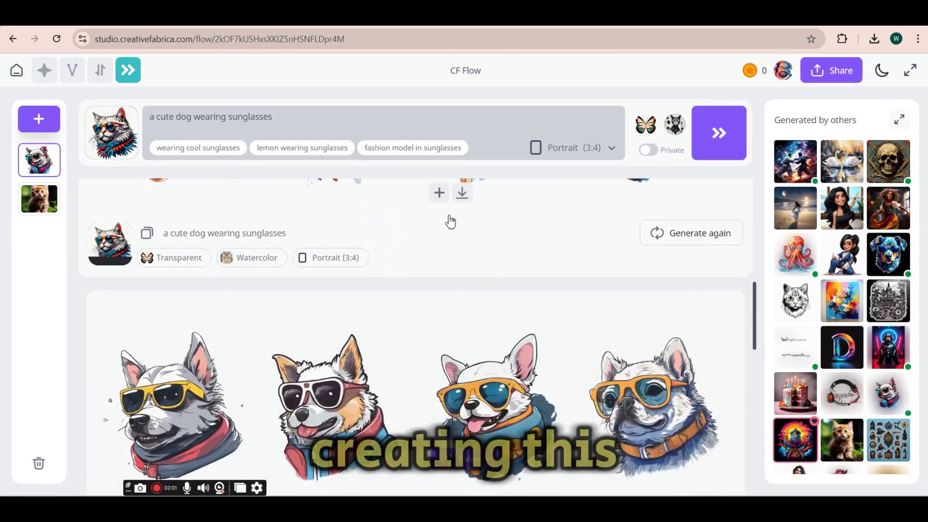
scroll(450, 221, down, 3)
scroll(449, 219, down, 5)
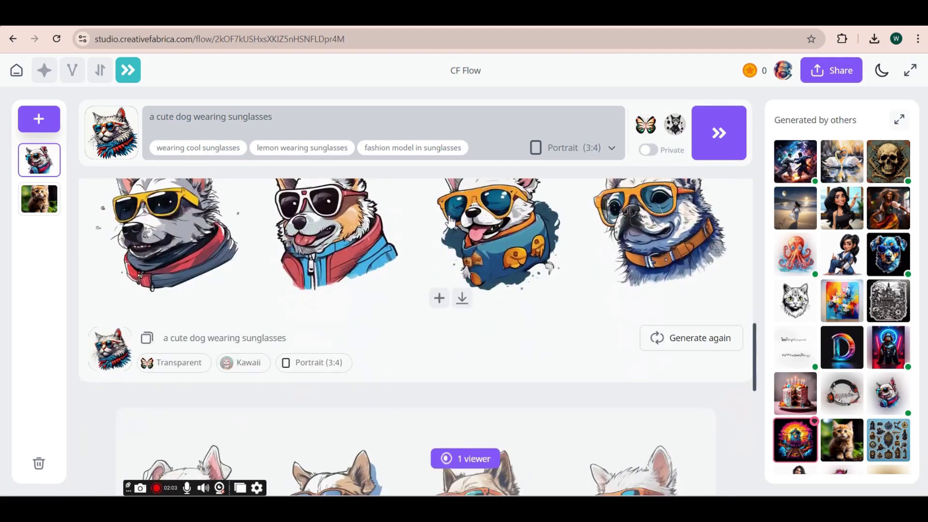
scroll(471, 218, down, 4)
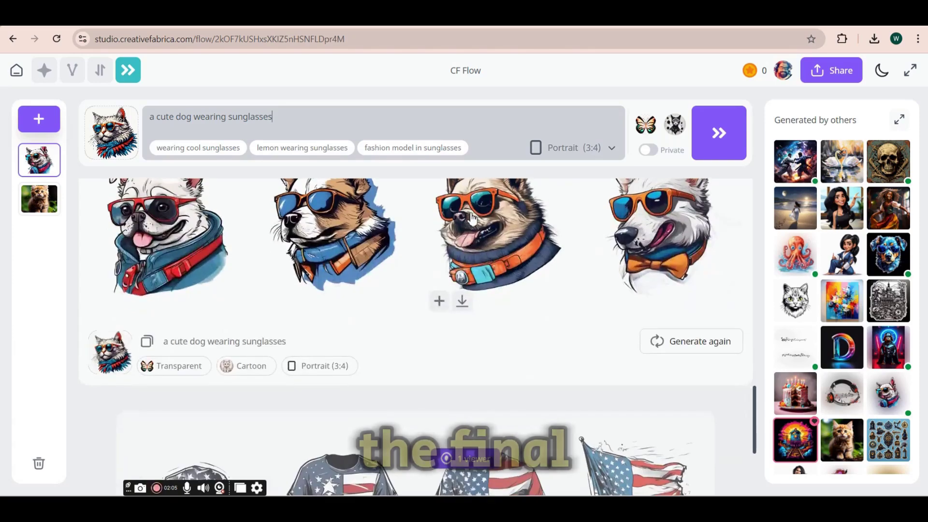
scroll(471, 218, up, 4)
scroll(471, 220, down, 14)
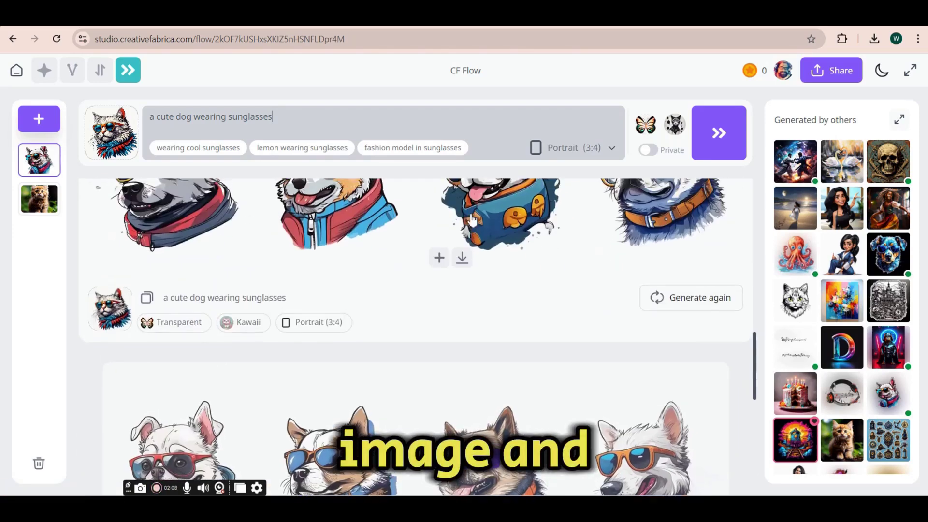
scroll(467, 221, up, 5)
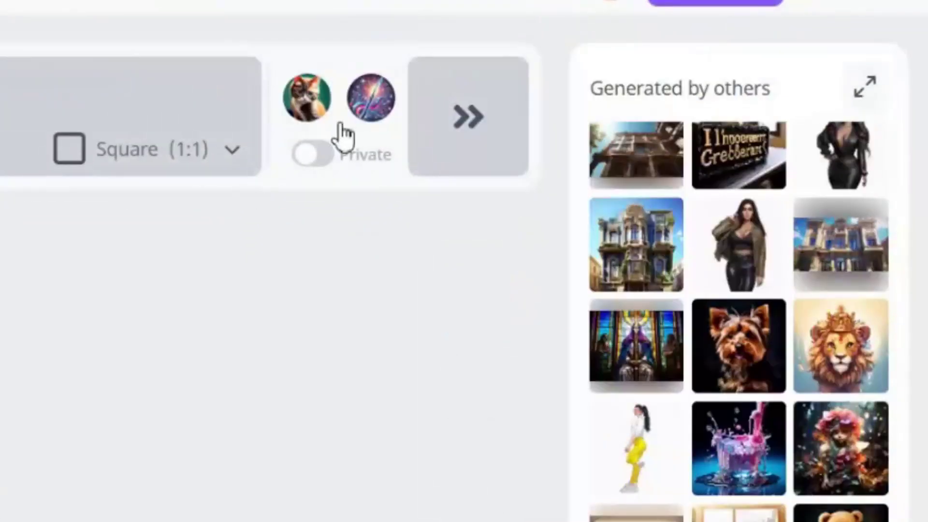
For the new generation, choose the Transparent image type and the Cartoon style
click(335, 117)
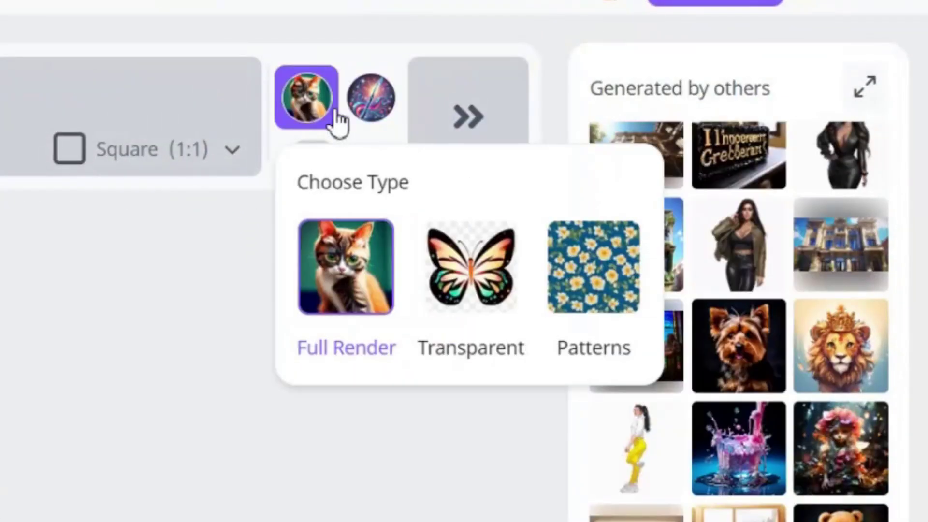
click(476, 290)
click(381, 122)
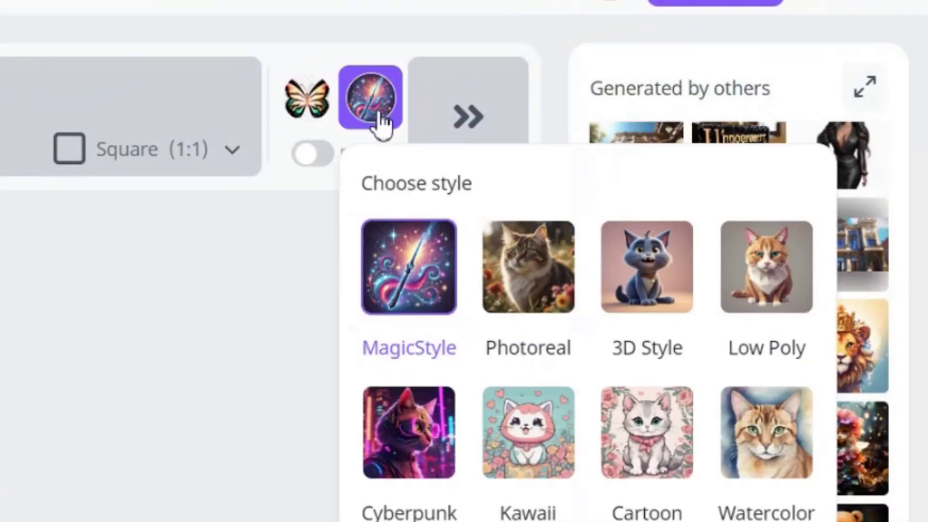
click(685, 440)
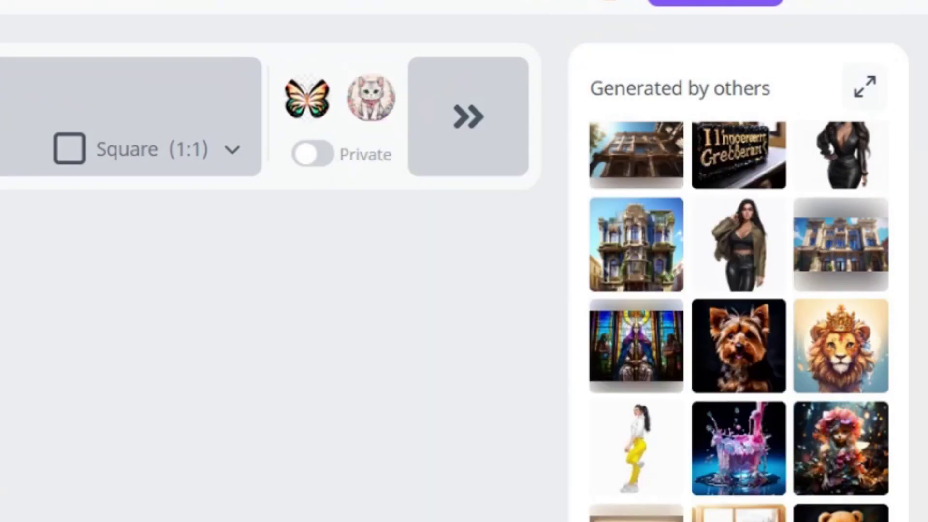
Enter the prompt "an old bold man, standing and leaning on a stick, wearing sunglasses and short and a jump jacket, detailed illustration, anime style"
key(ctrl+v)
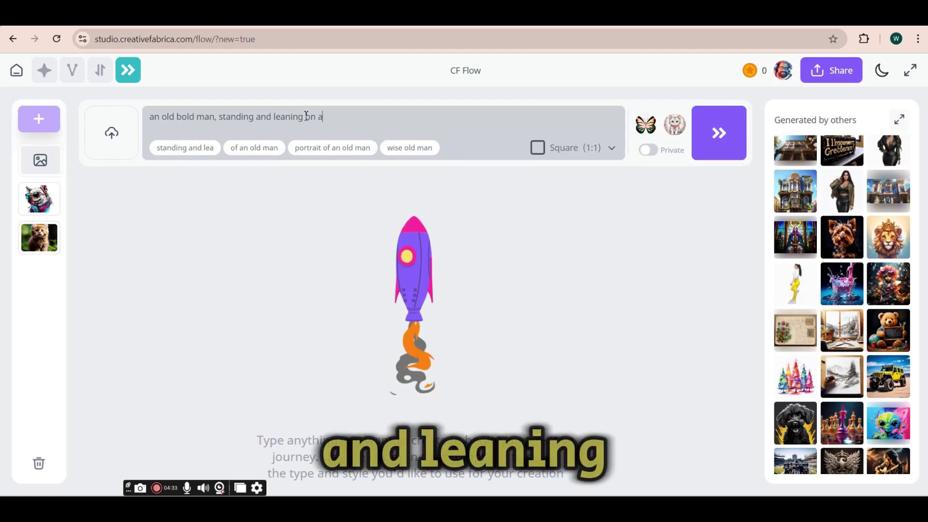
text(, wearing sunglasse)
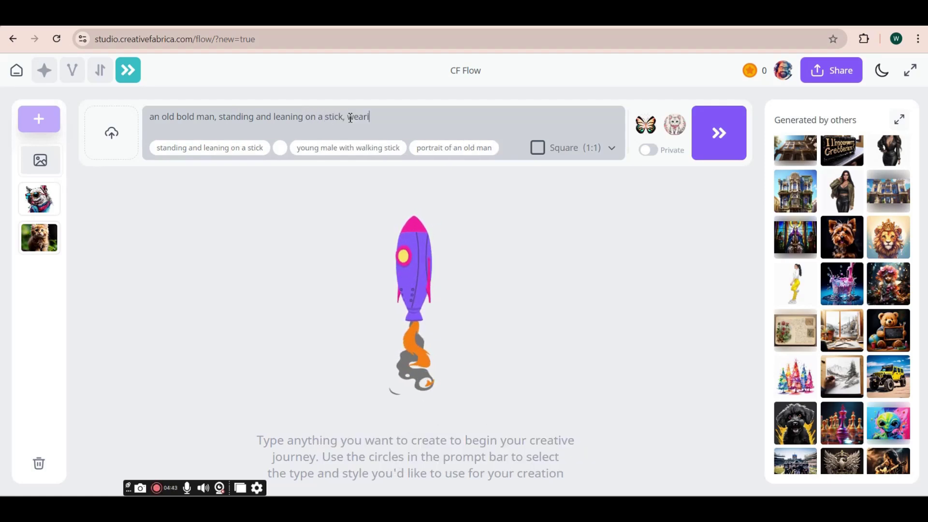
text(s)
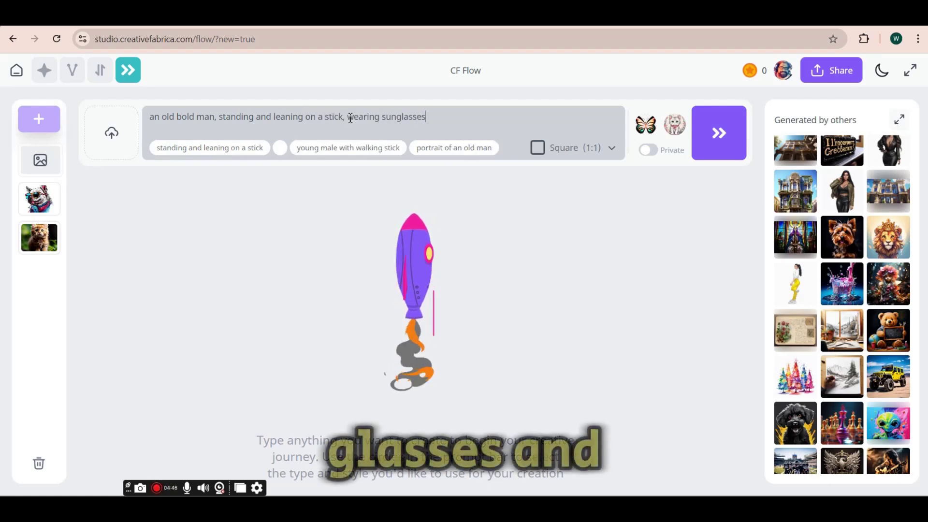
text( and short)
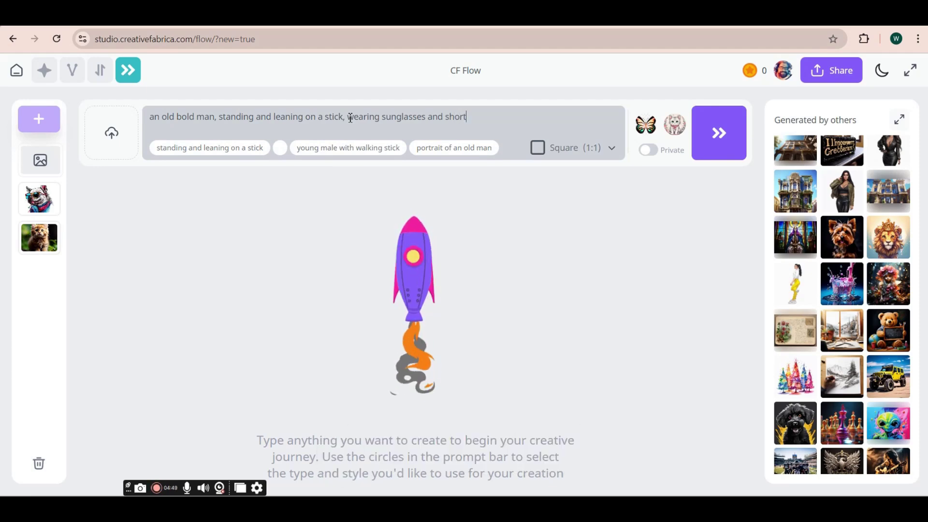
text( and a jump jacket, detailed)
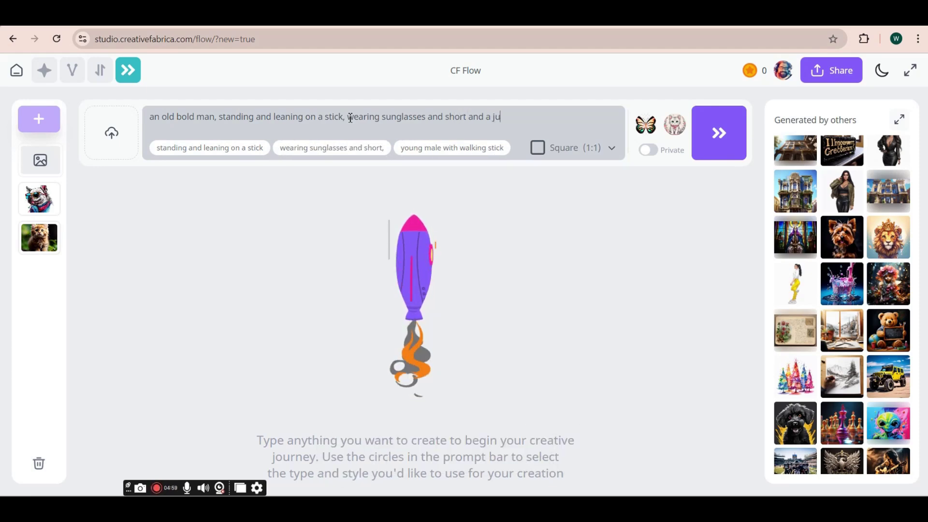
text( illustration)
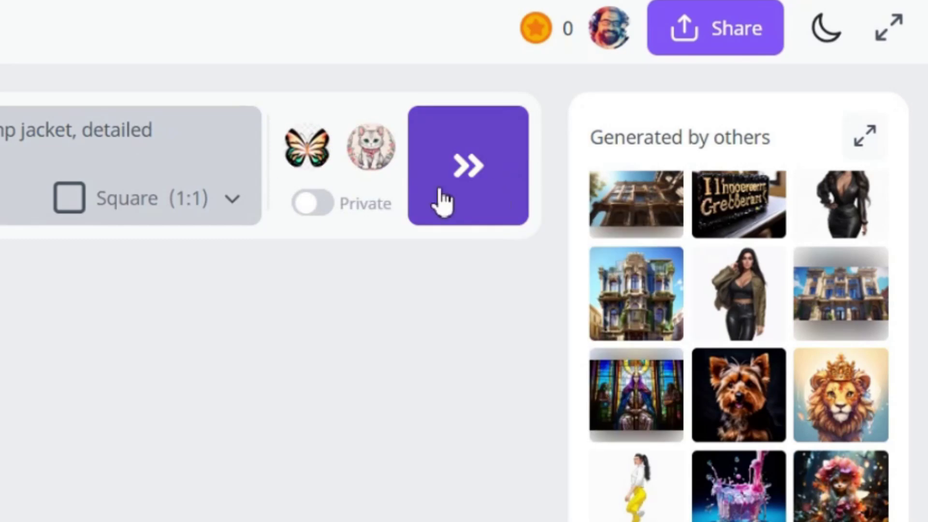
Switch the image format from square to Portrait (3:4) and generate the old man images
click(183, 212)
click(145, 517)
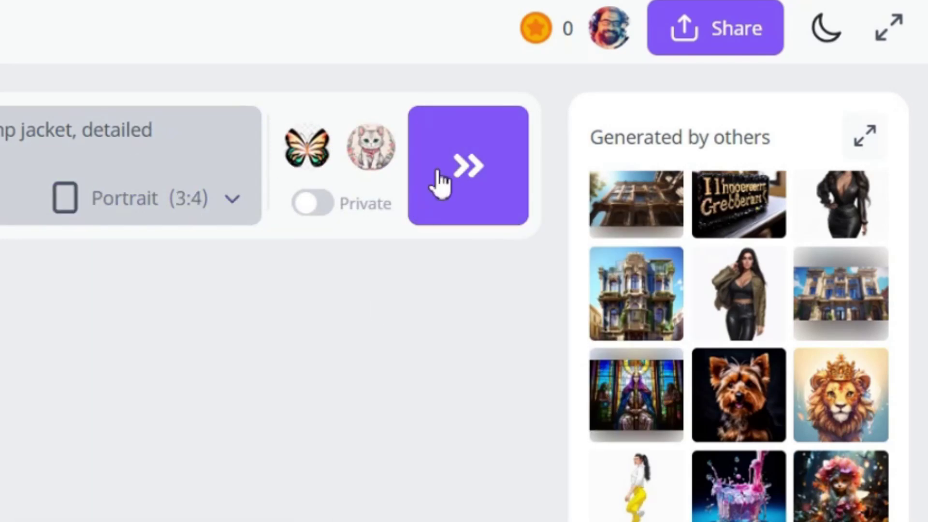
click(457, 151)
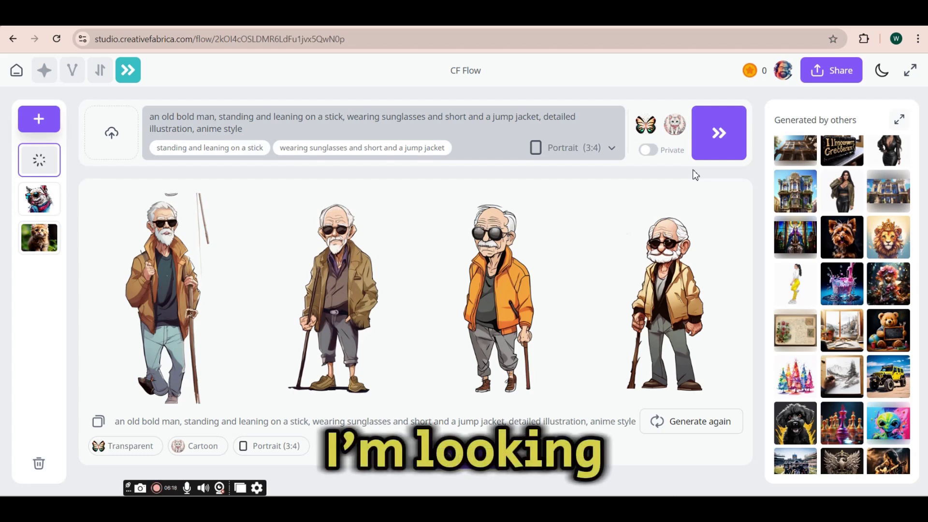
Insert "in an orange and black outfit, with white beard and white hugh" after "an old bold man" in the prompt
mouse_move(394, 368)
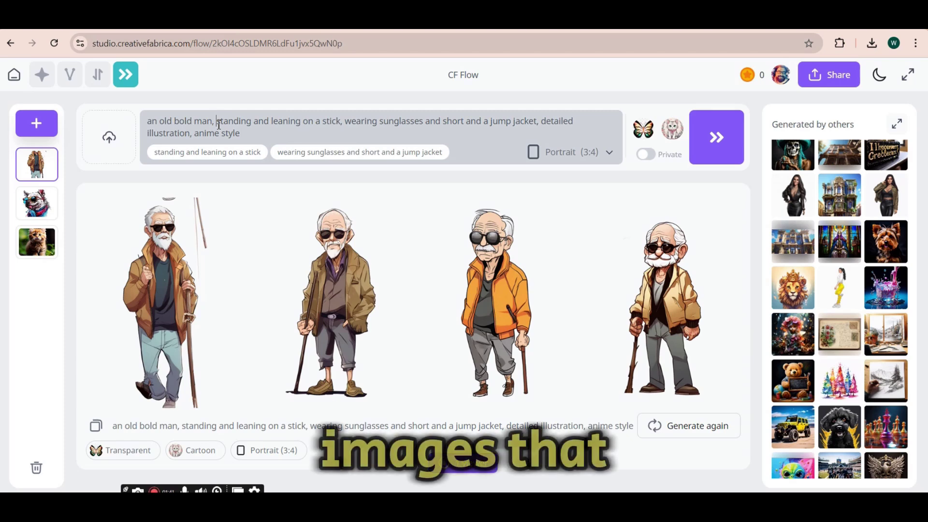
text(in a )
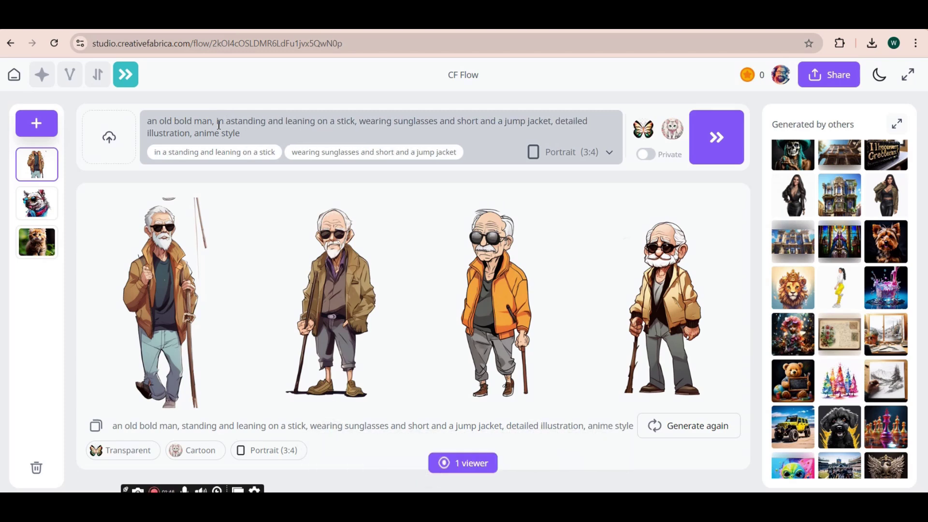
text(n orange and bl)
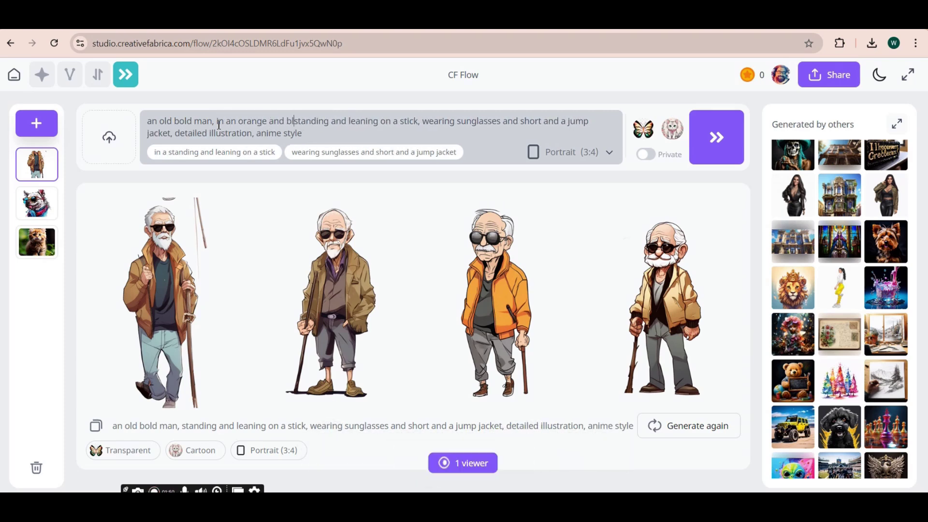
text(ack outfit, with white bear)
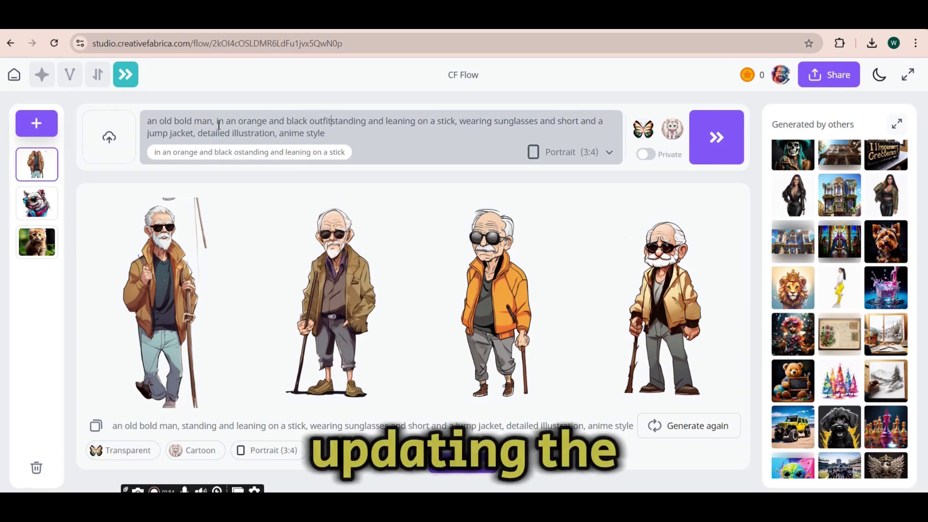
text(d )
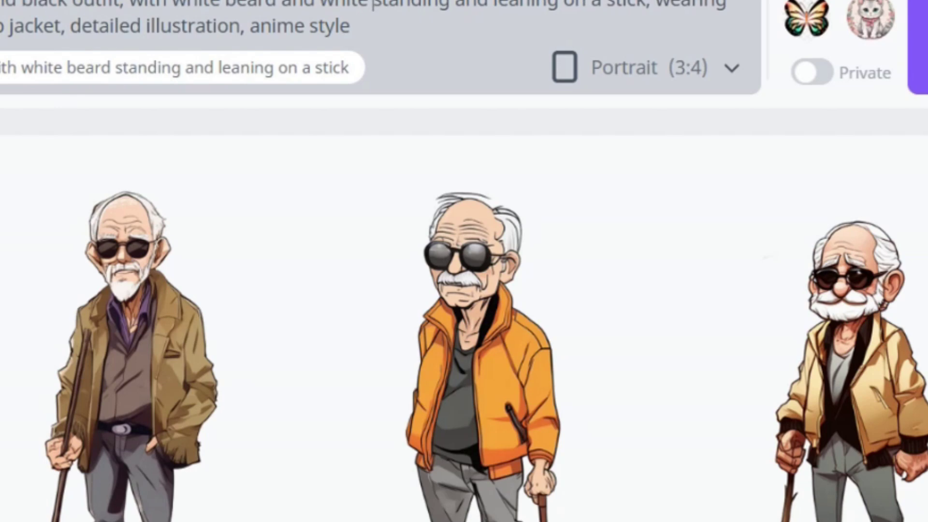
text(hair)
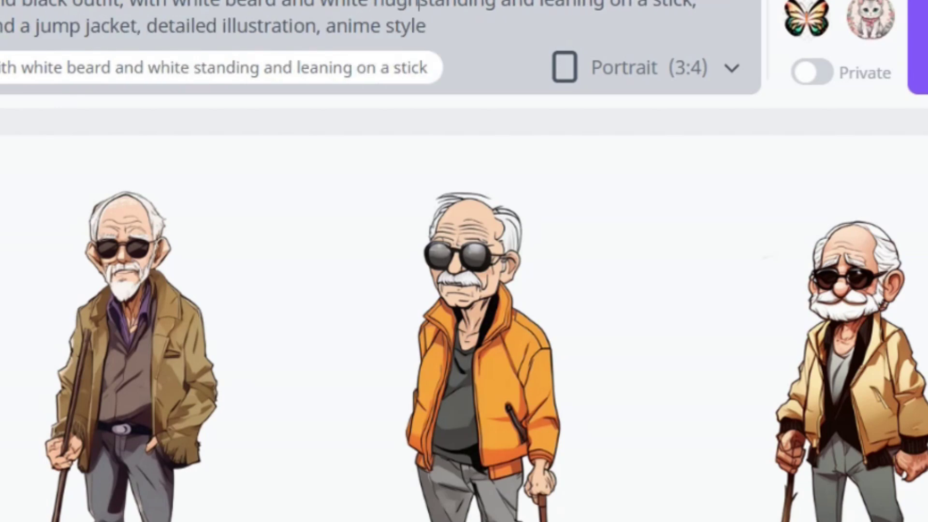
Correct the flagged word to "Hugh" and continue the prompt with "mustache, in the style of Akira Toriyama"
right_click(401, 8)
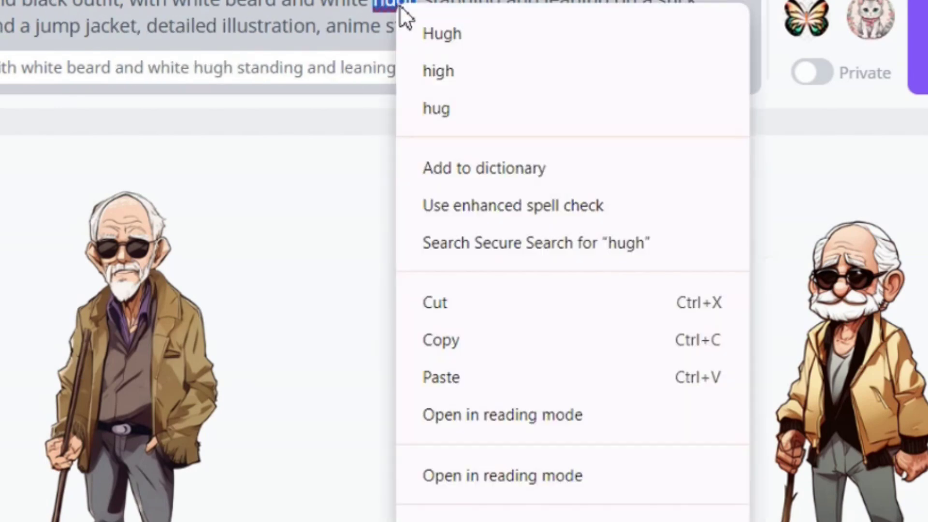
click(433, 36)
mouse_move(276, 227)
text(must)
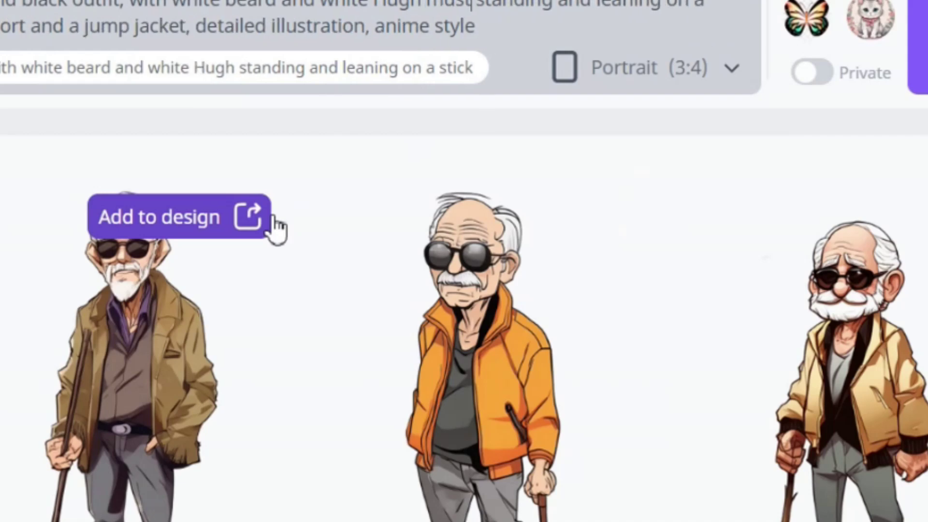
text(ache)
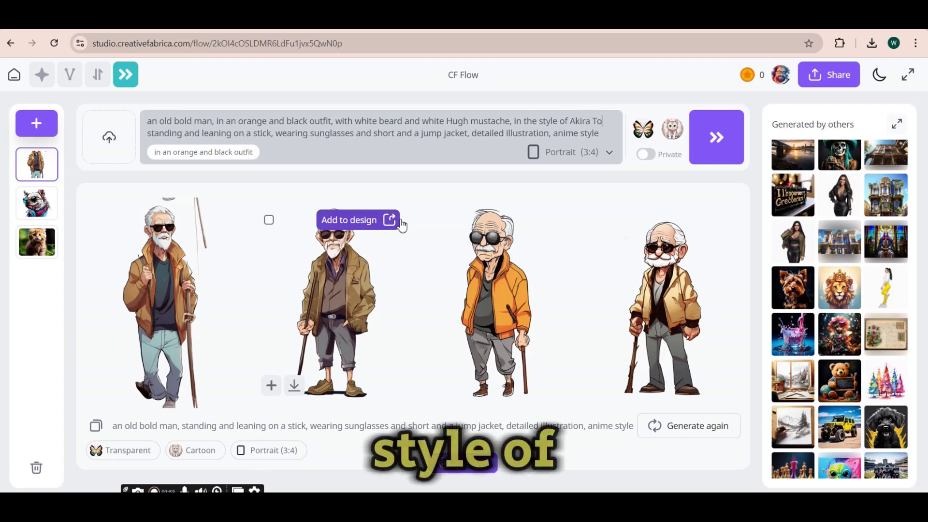
text(riyama)
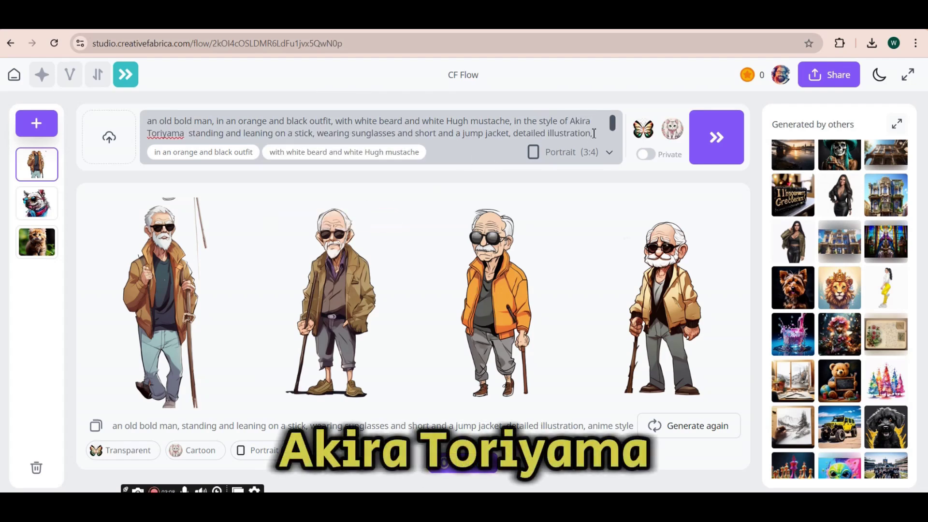
Remove the standing, stick, sunglasses, jump jacket and detailed illustration wording from the prompt, leaving "anime style" at the end
drag(510, 133, 189, 134)
key(Delete)
key(Delete)
key(BackSpace)
key(BackSpace)
key(BackSpace)
key(BackSpace)
key(BackSpace)
key(BackSpace)
key(BackSpace)
key(BackSpace)
key(BackSpace)
key(BackSpace)
key(BackSpace)
key(BackSpace)
key(BackSpace)
key(BackSpace)
key(BackSpace)
key(BackSpace)
key(BackSpace)
key(BackSpace)
key(BackSpace)
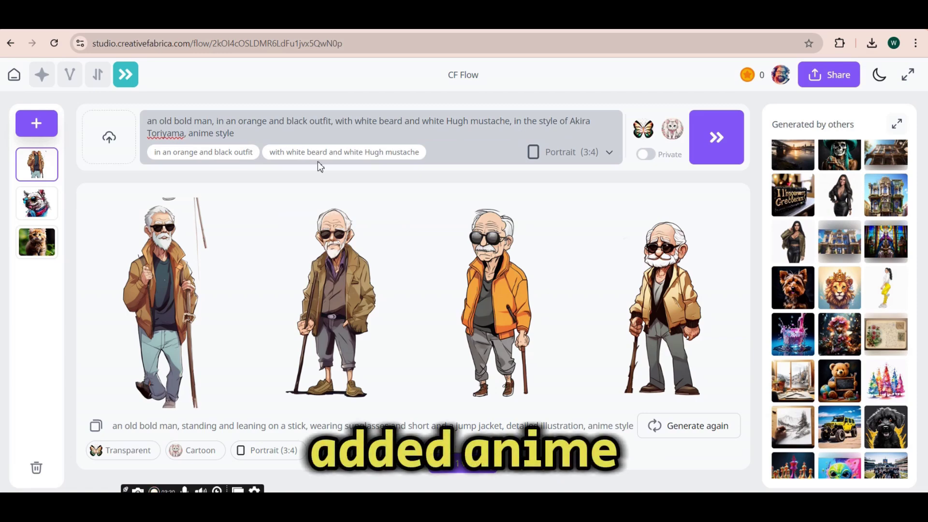
Add "ninja" before "man" in the prompt and generate the images
text(ninja)
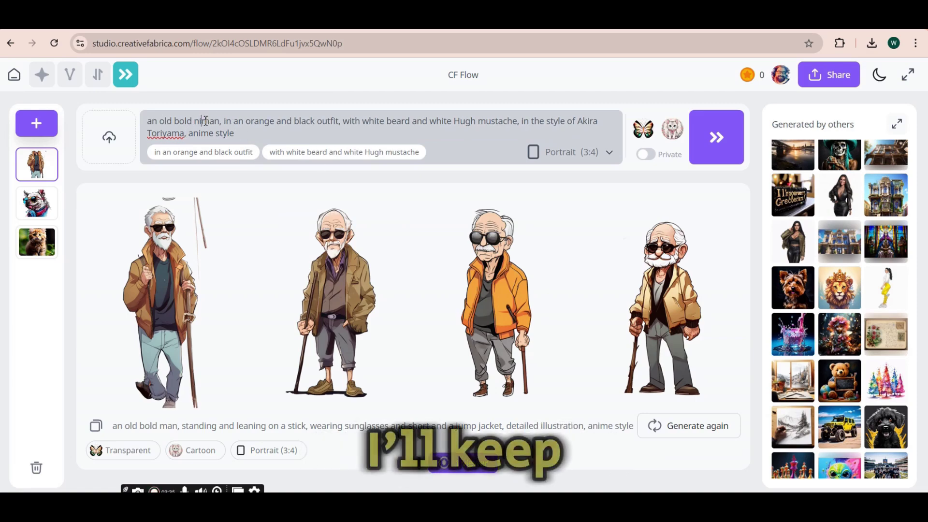
click(716, 142)
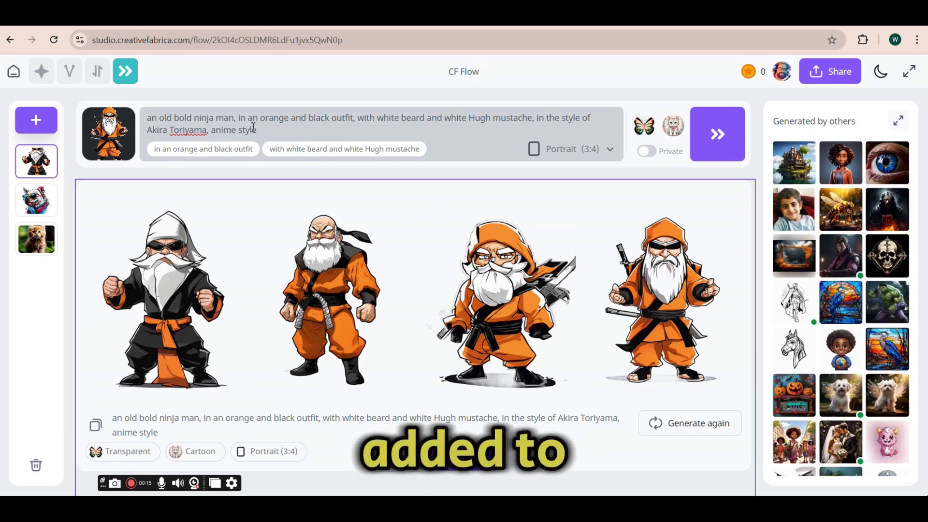
Add "with bold head" and "he holds a walking stick in his right hand in the style of an old martial arts master" to the prompt and generate
click(241, 120)
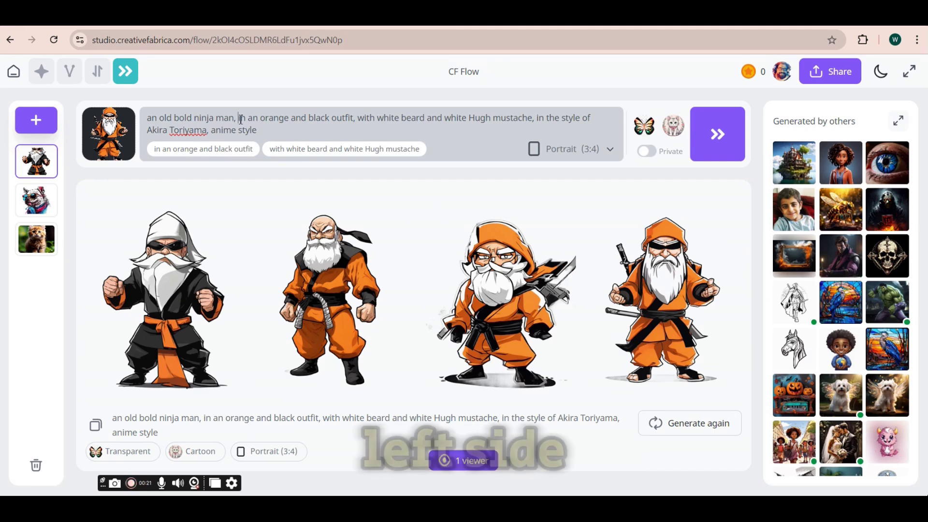
text(, )
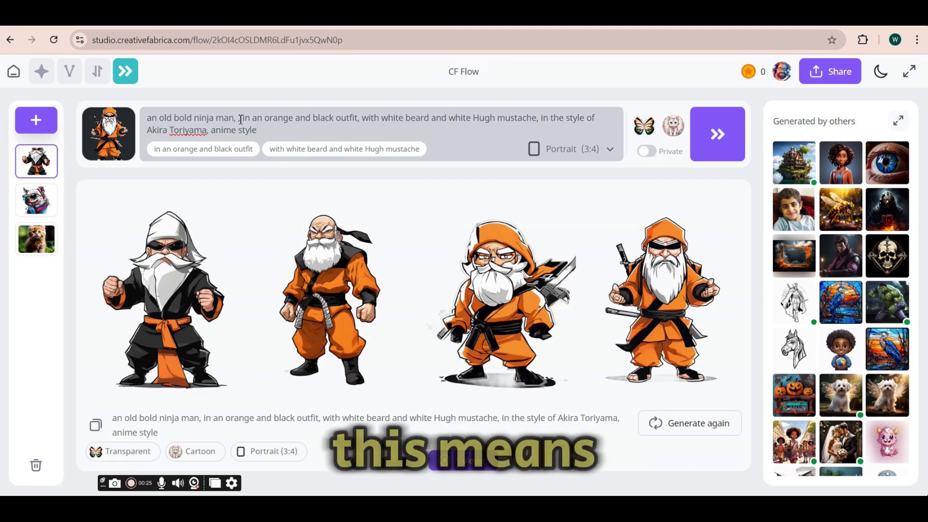
text(with bold head)
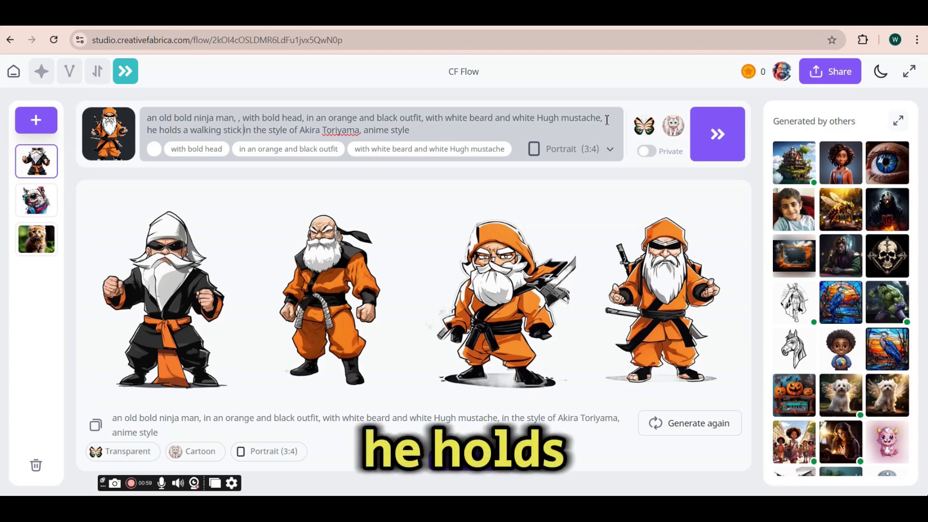
text(in his right hand in the style of an old martial arts master,)
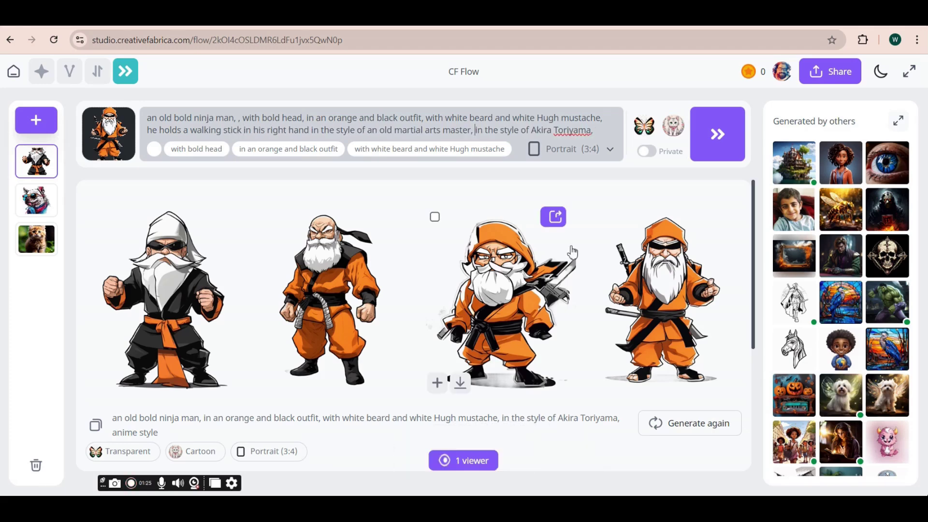
click(673, 125)
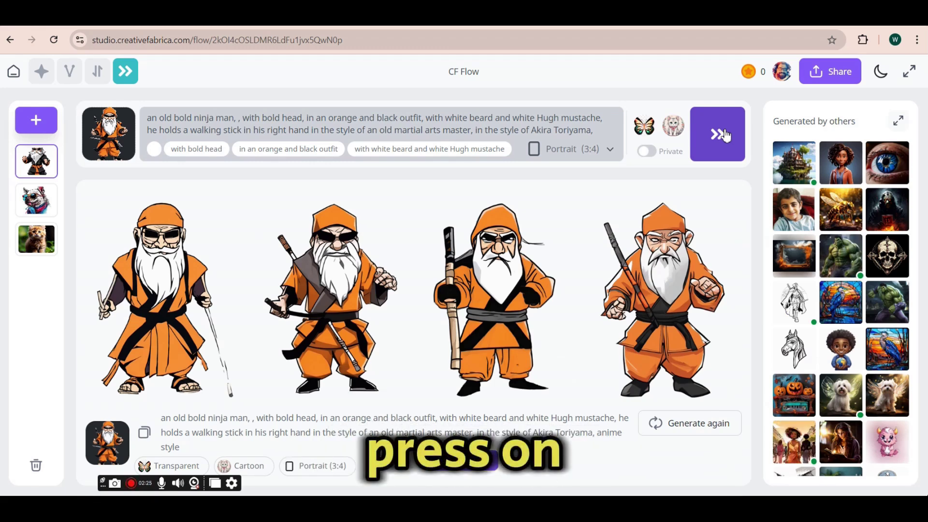
click(725, 135)
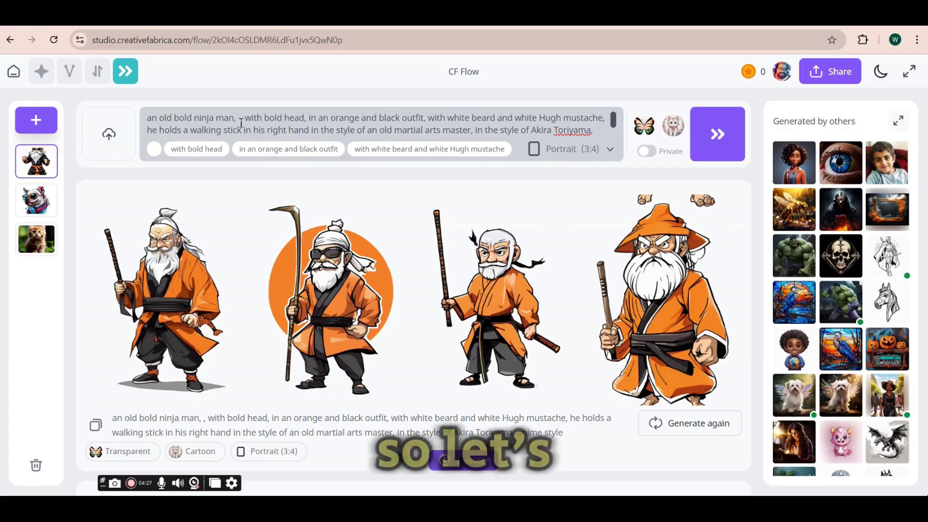
Insert "facing the camera, full body and looking straight, wearing big bold sunglasses" after "ninja man" in the prompt and generate new images
text(facing the c)
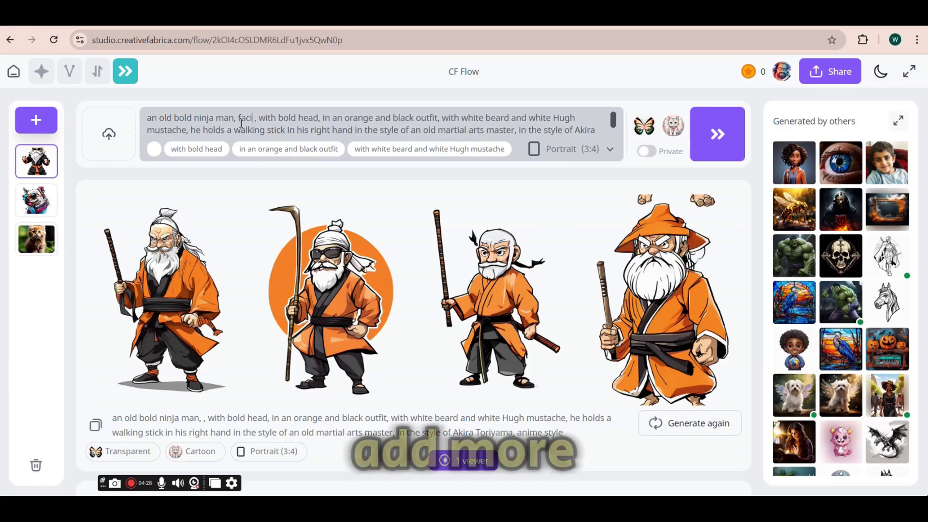
text(amera)
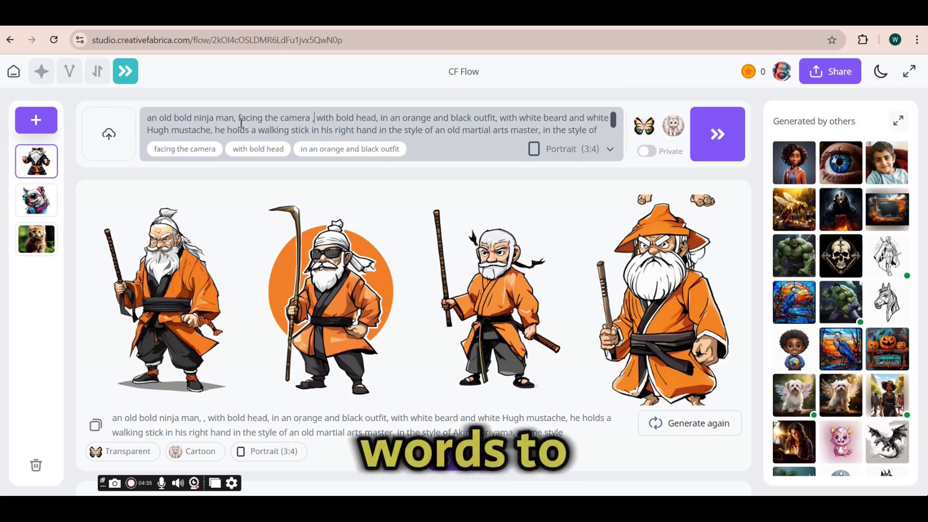
key(Delete)
key(Delete)
text(, full body)
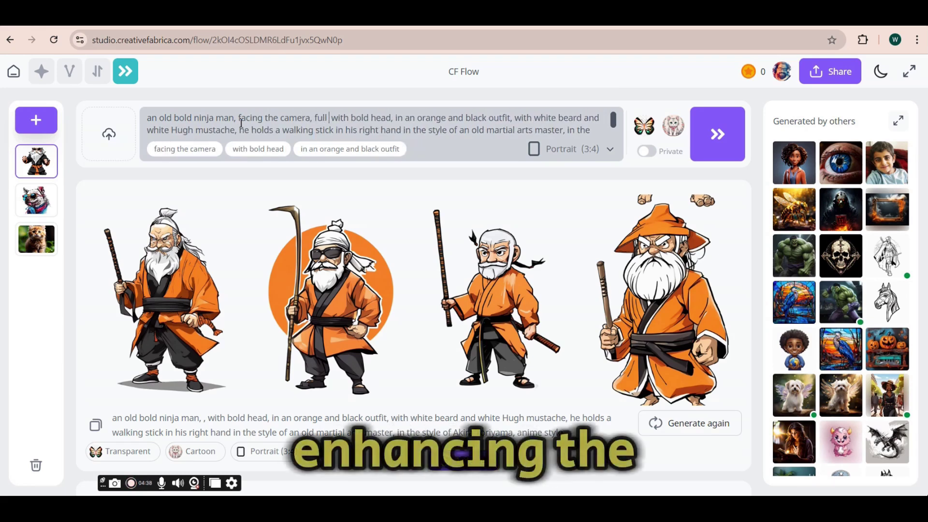
text( and looking straight,)
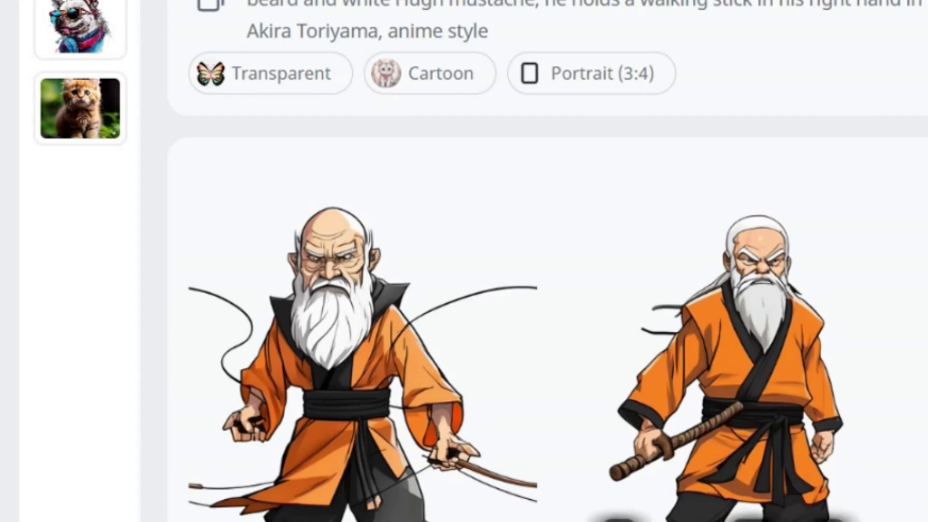
click(716, 135)
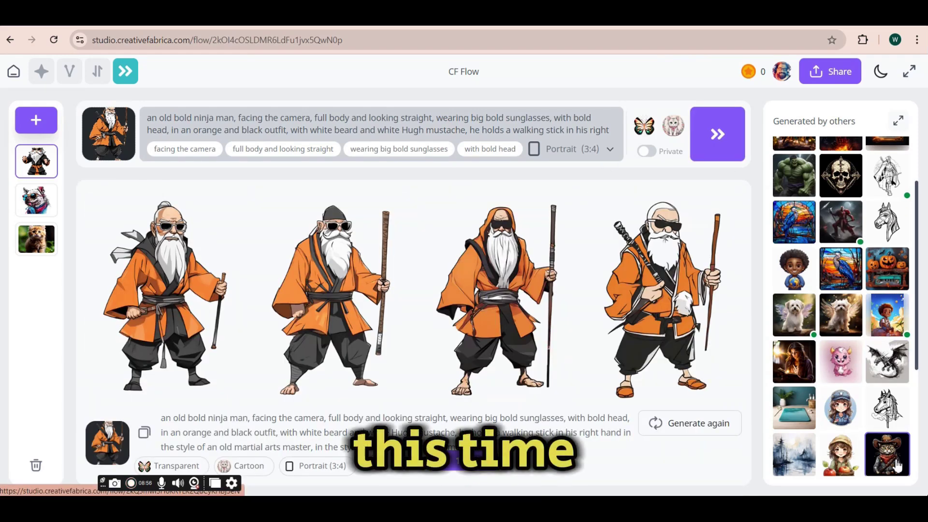
Download the first sunglasses-wearing ninja image as a PNG and add that image to a design
click(130, 395)
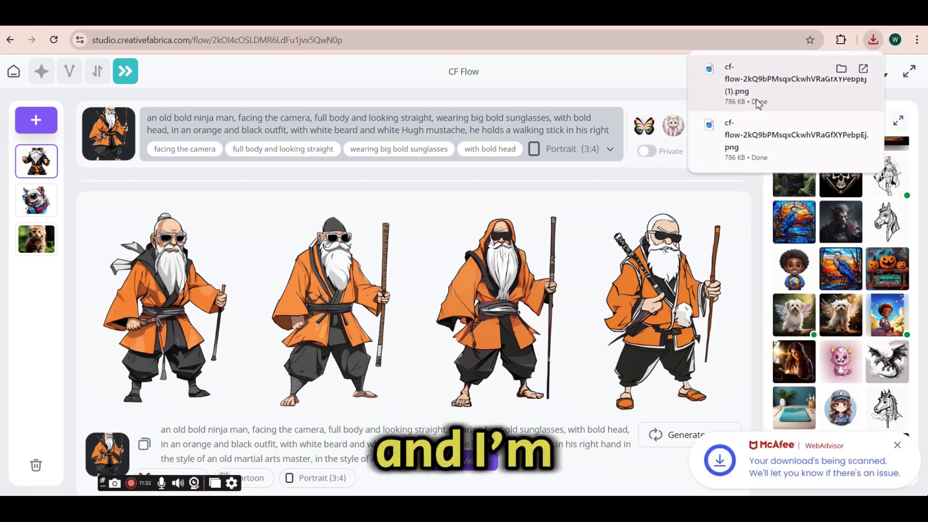
mouse_move(245, 265)
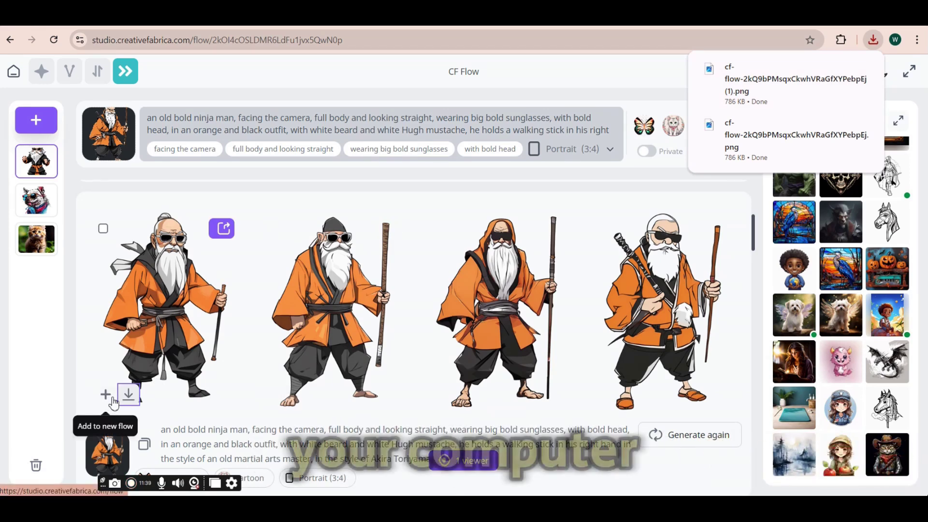
click(223, 233)
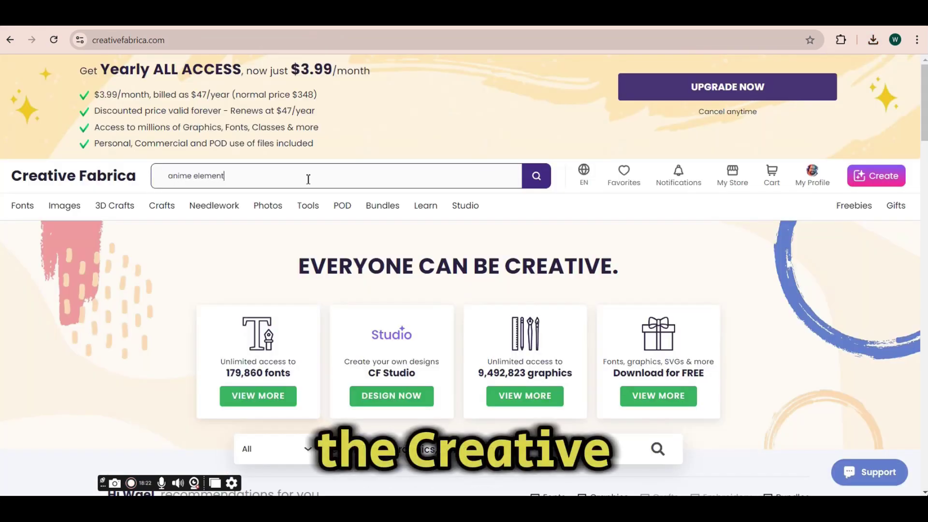
Search the Creative Fabrica library for "anime elements" and "streetwear", and open the Urban Streetwear T-shirt Designs Bundle by Ozan ID
text(streetwear)
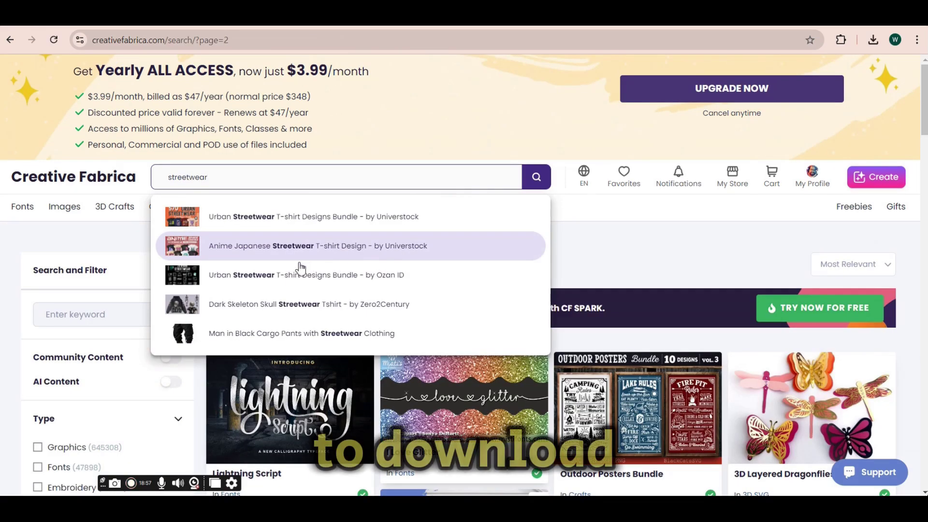
click(300, 273)
scroll(514, 218, down, 1)
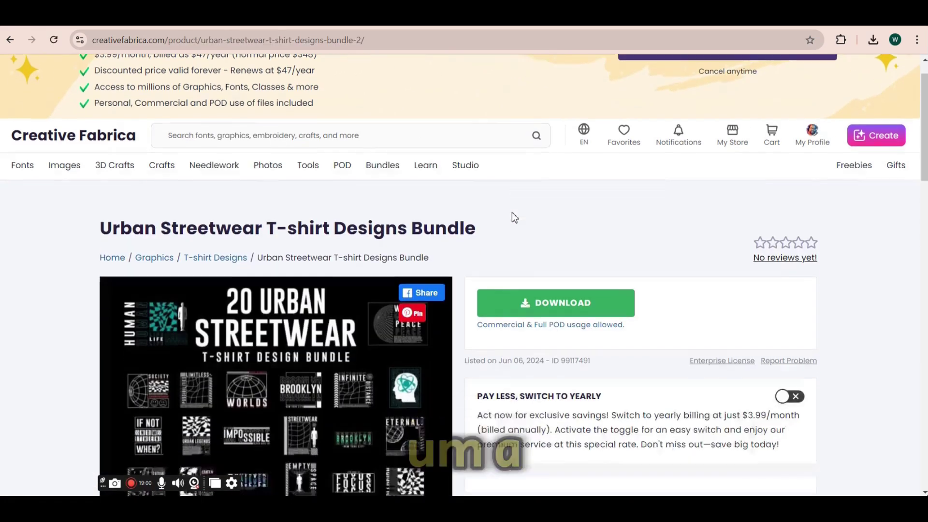
scroll(514, 218, down, 2)
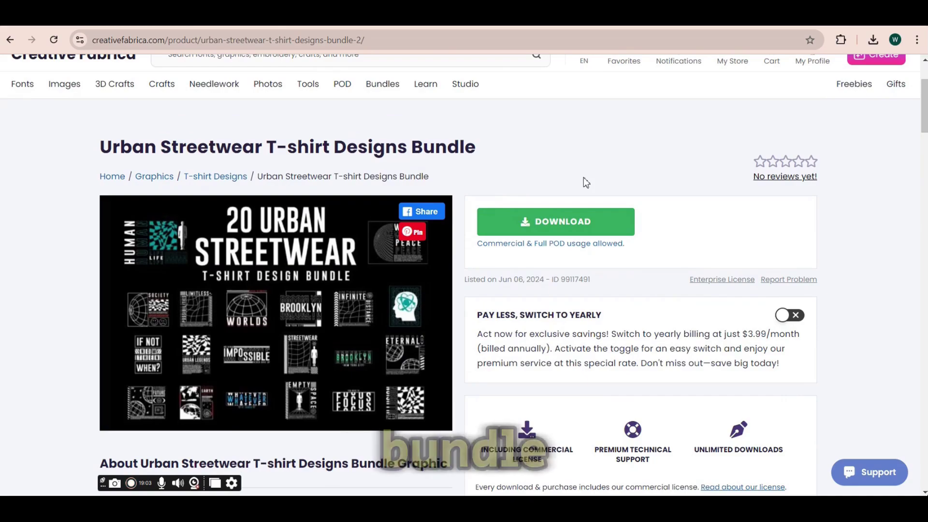
scroll(468, 222, down, 3)
scroll(468, 222, up, 3)
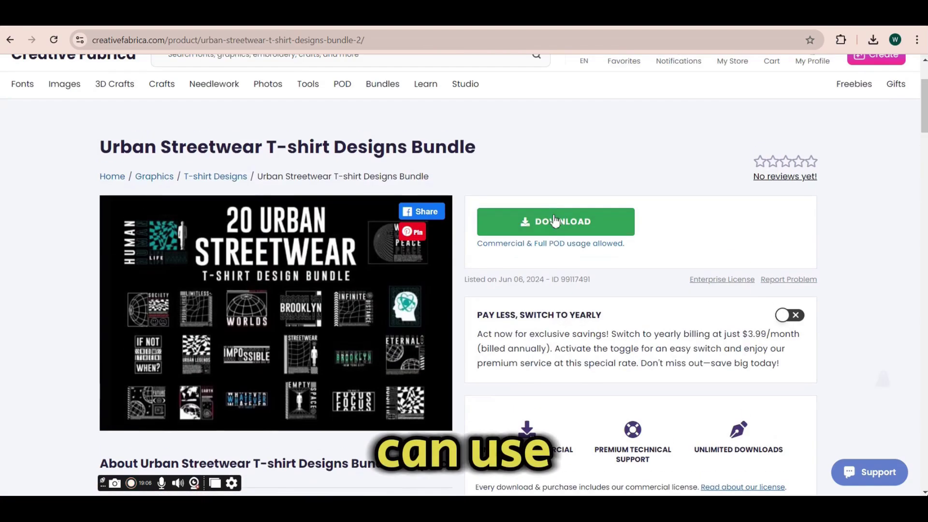
Download the Urban Streetwear bundle and locate its zip file in the downloads folder
click(555, 223)
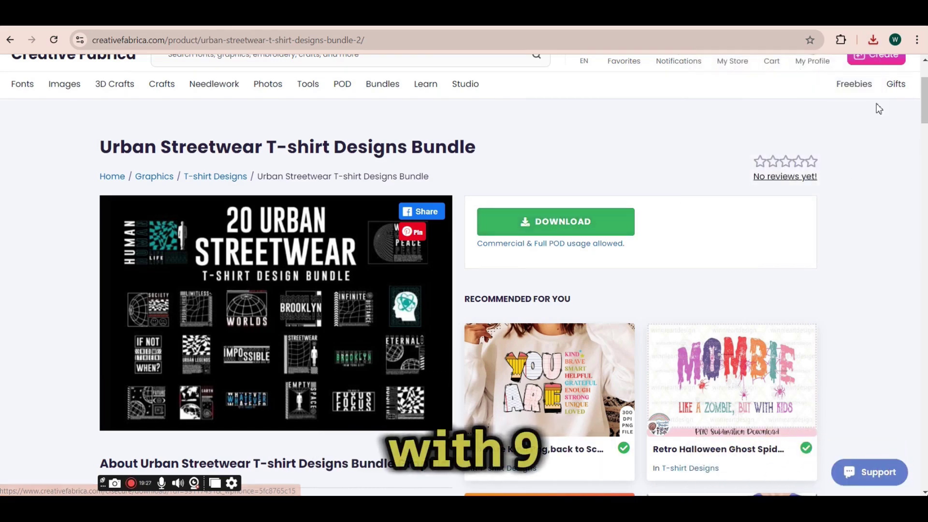
click(873, 40)
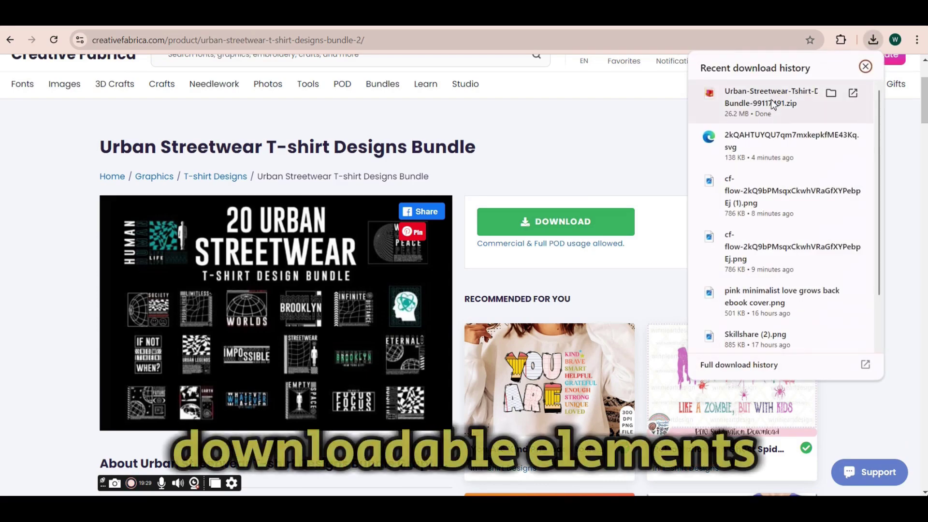
click(772, 101)
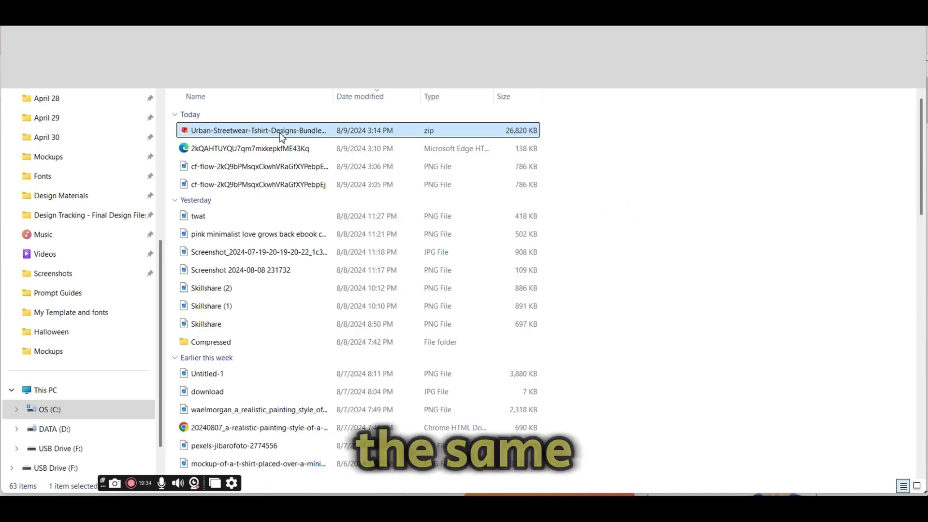
right_click(280, 134)
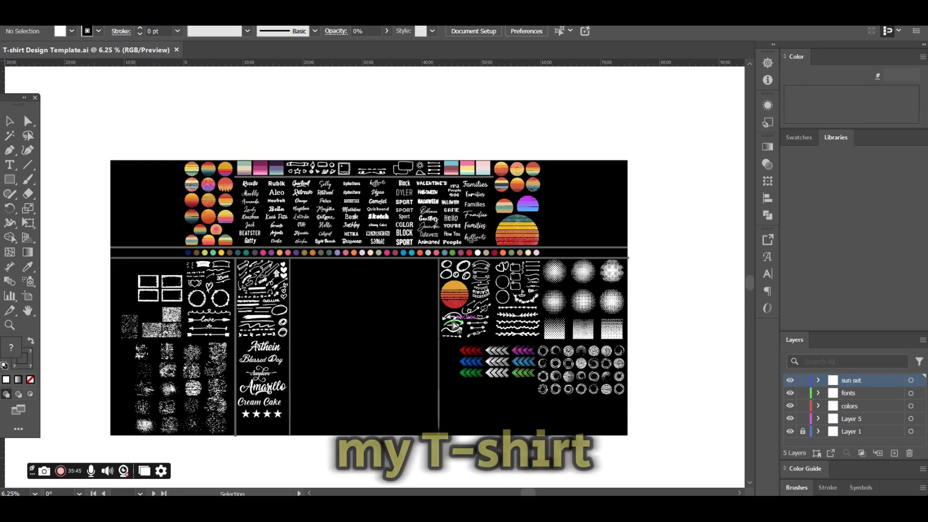
Examine the T-shirt design template's fonts, color palettes, sunsets, textures and decorative graphics around its empty central area
key(ctrl+0)
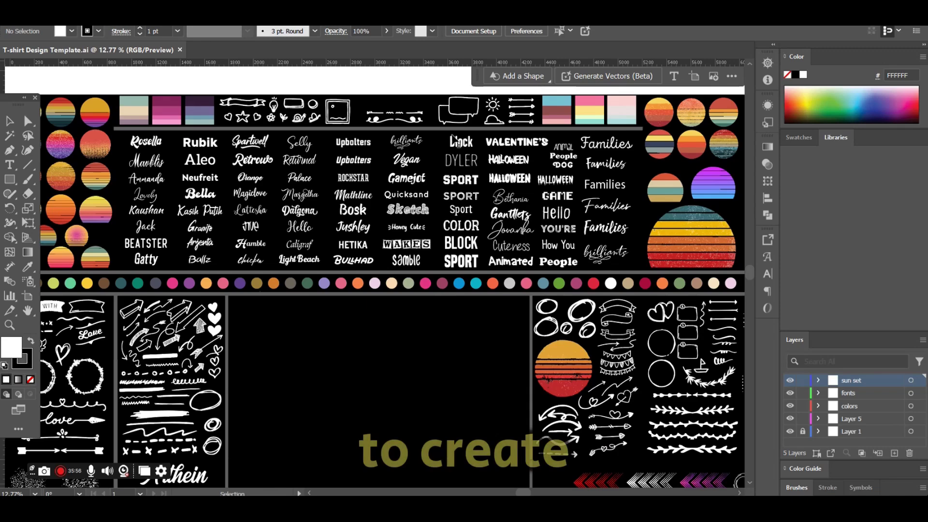
drag(748, 270, 748, 273)
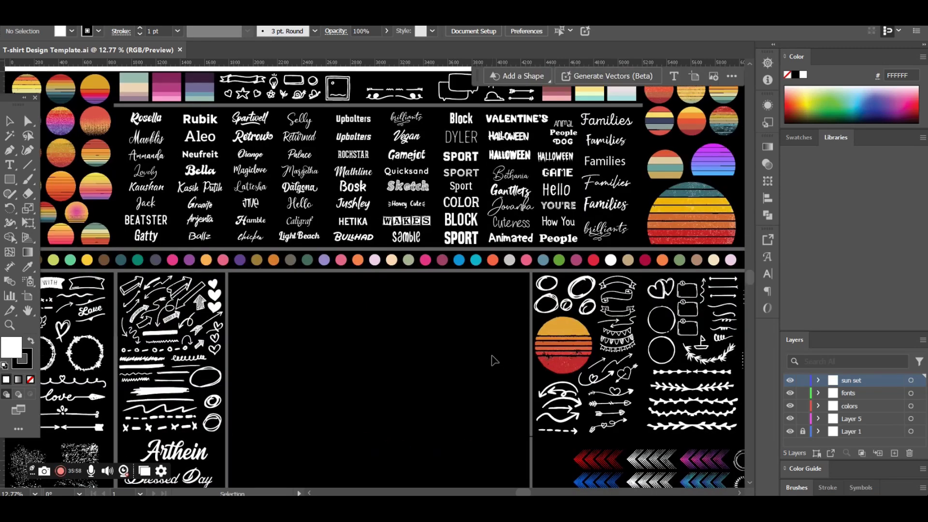
key(ctrl+minus)
scroll(495, 352, down, 2)
scroll(495, 350, up, 1)
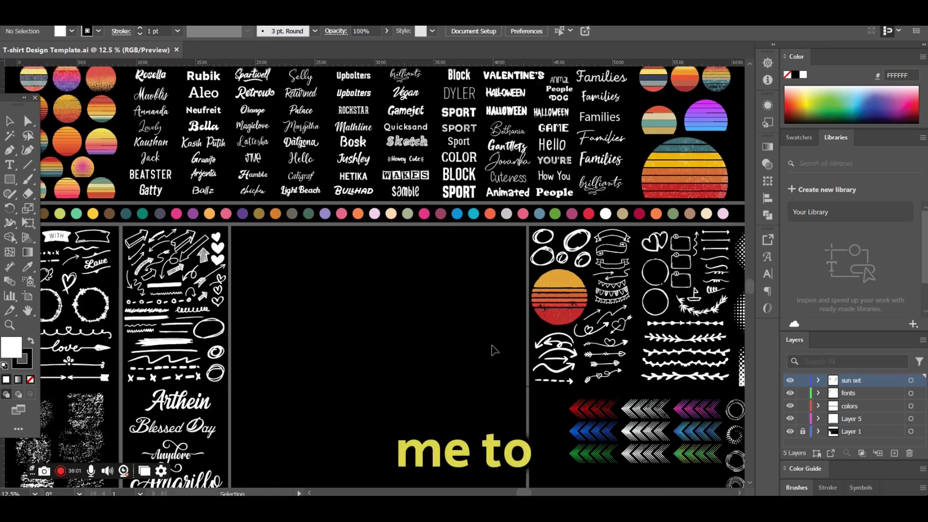
scroll(493, 349, down, 1)
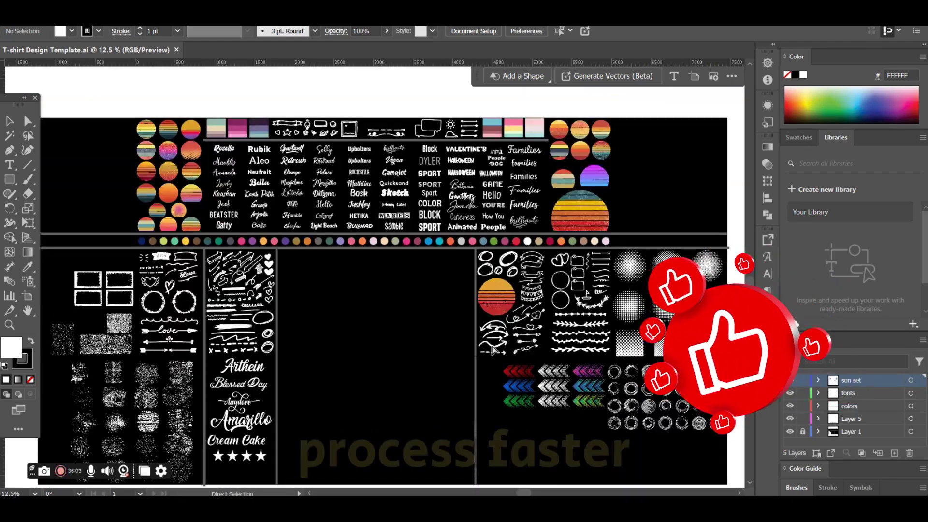
drag(427, 355, 440, 329)
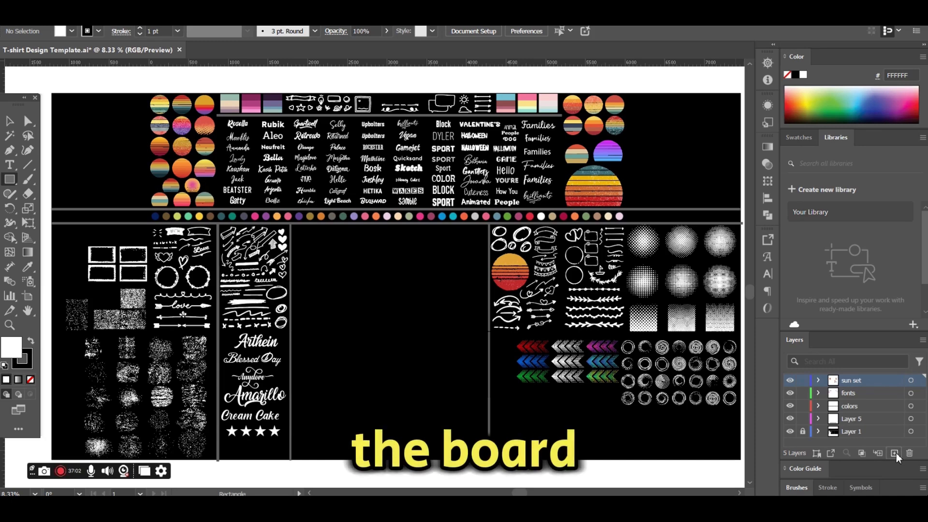
Add a new layer and cover the template's empty central area with a rectangle filled with the palette's peach color
click(894, 453)
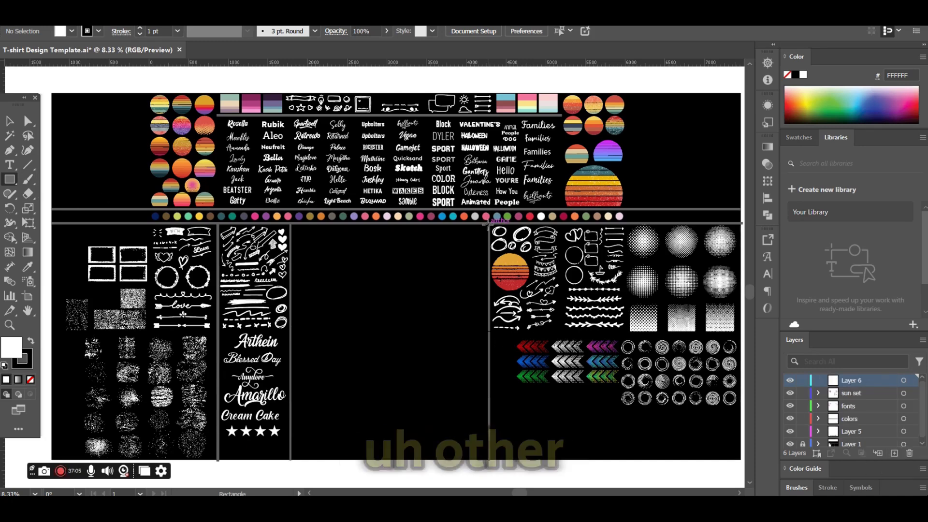
mouse_move(488, 223)
mouse_down()
mouse_move(307, 393)
mouse_move(294, 457)
mouse_up()
key(i)
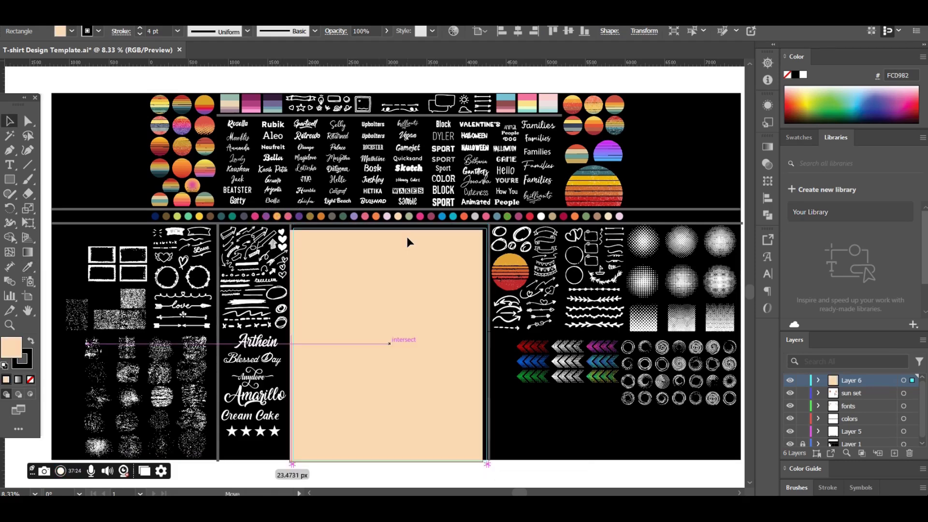
drag(410, 235, 408, 238)
click(631, 447)
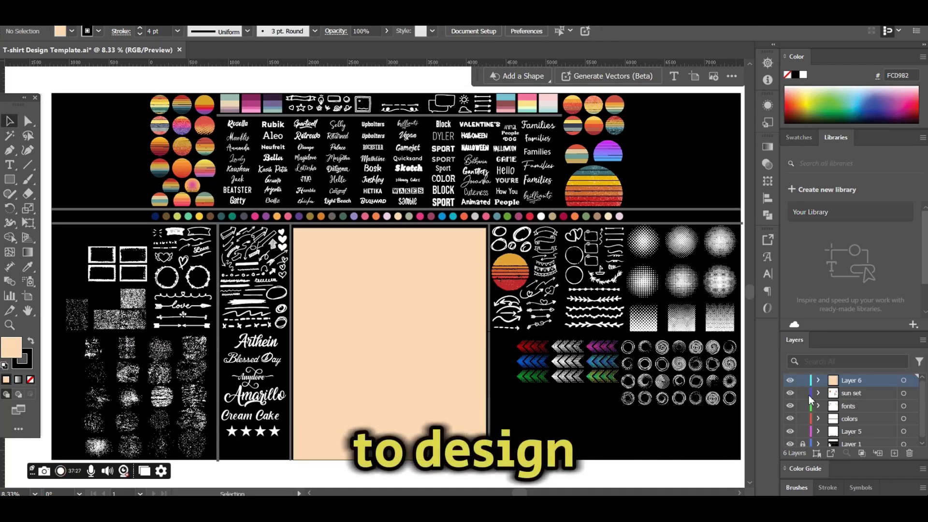
Lock the peach background layer, place the downloaded sunglasses-wearing ninja image on a new layer over the rectangle, and enlarge it proportionally
click(892, 453)
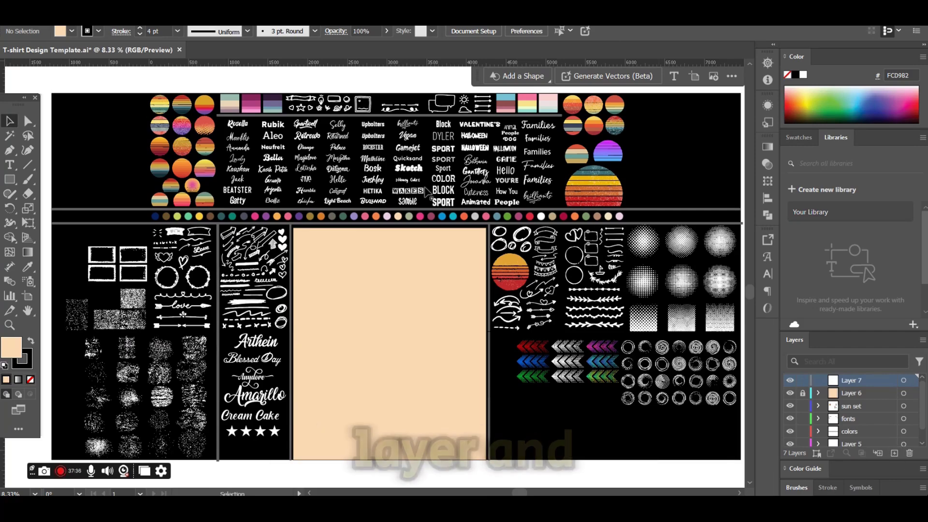
click(55, 10)
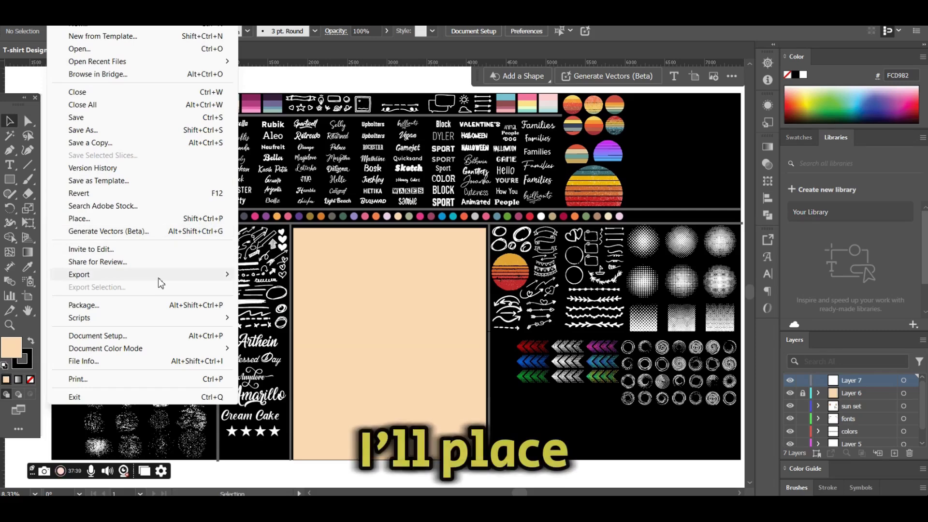
click(140, 221)
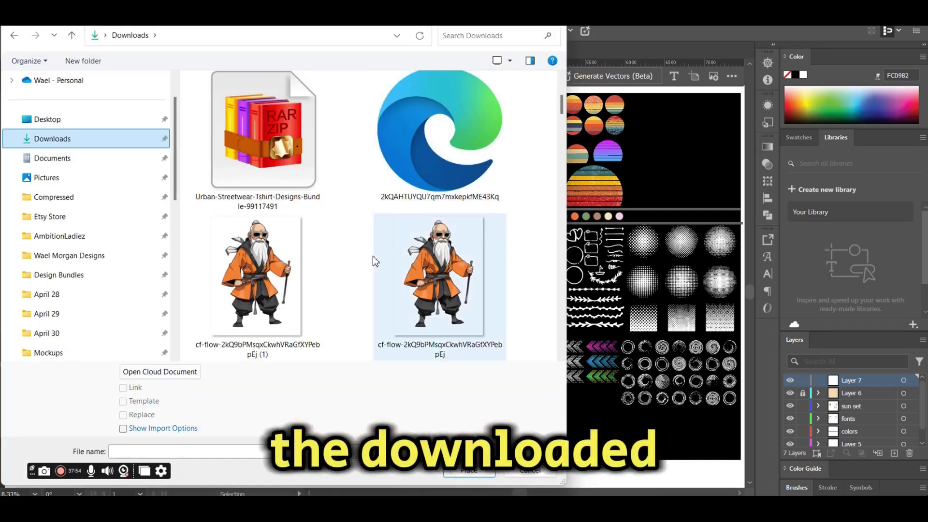
click(286, 266)
double_click(287, 266)
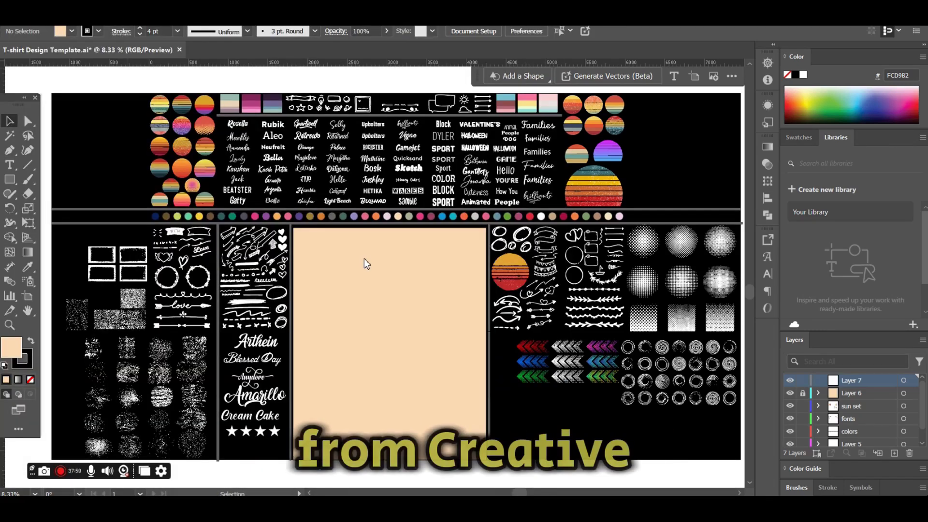
drag(313, 248, 401, 384)
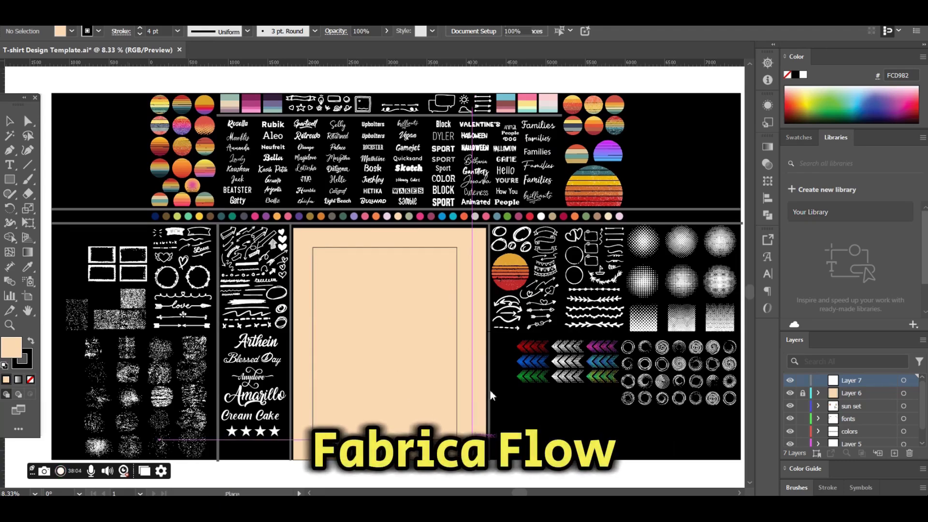
drag(491, 395, 491, 395)
scroll(462, 356, down, 2)
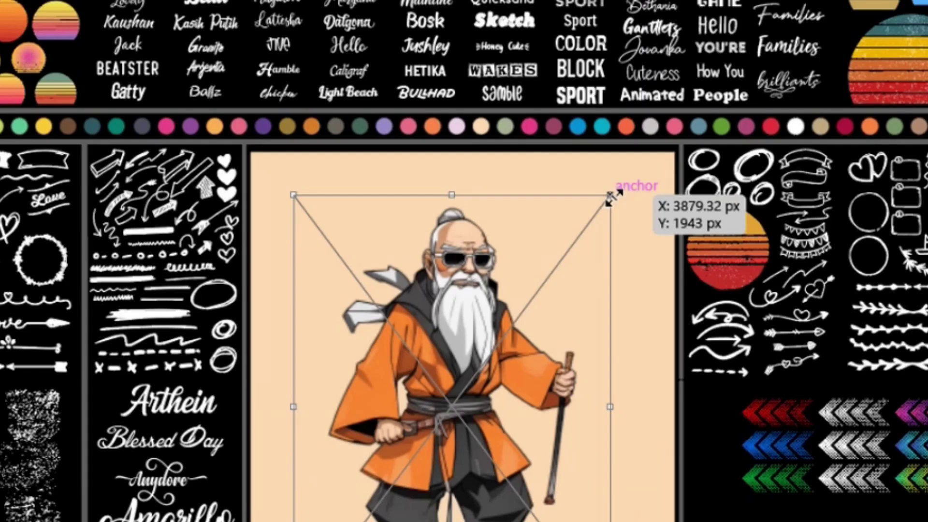
drag(610, 197, 669, 141)
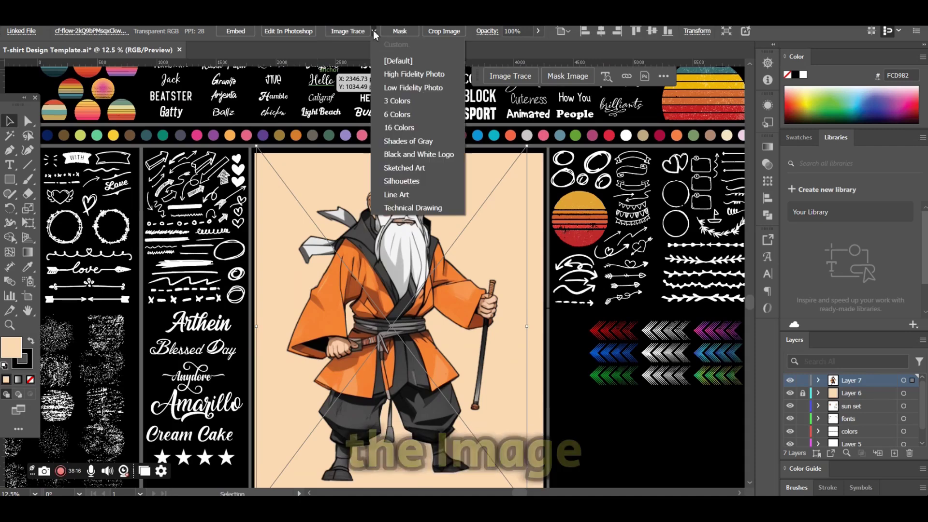
Image Trace the ninja with the High Fidelity Photo preset, expand the tracing and delete its white background
click(399, 78)
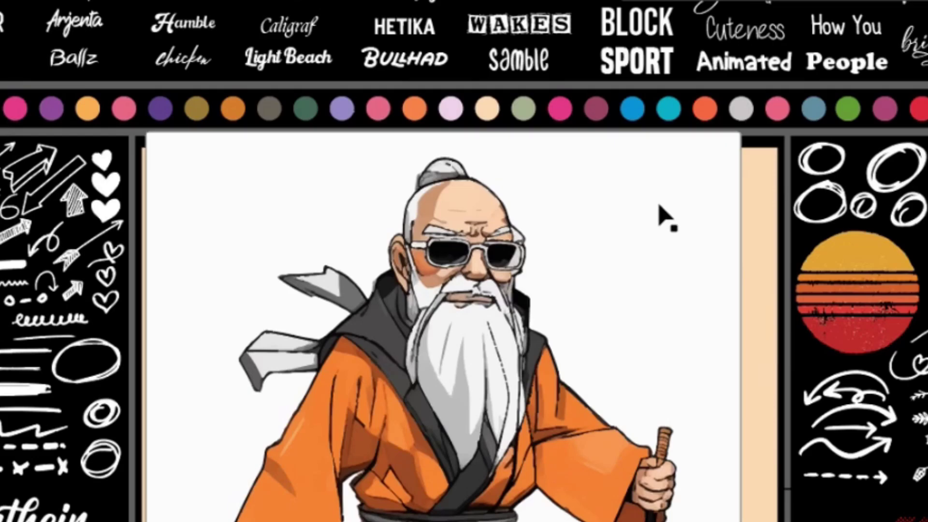
click(489, 179)
click(658, 205)
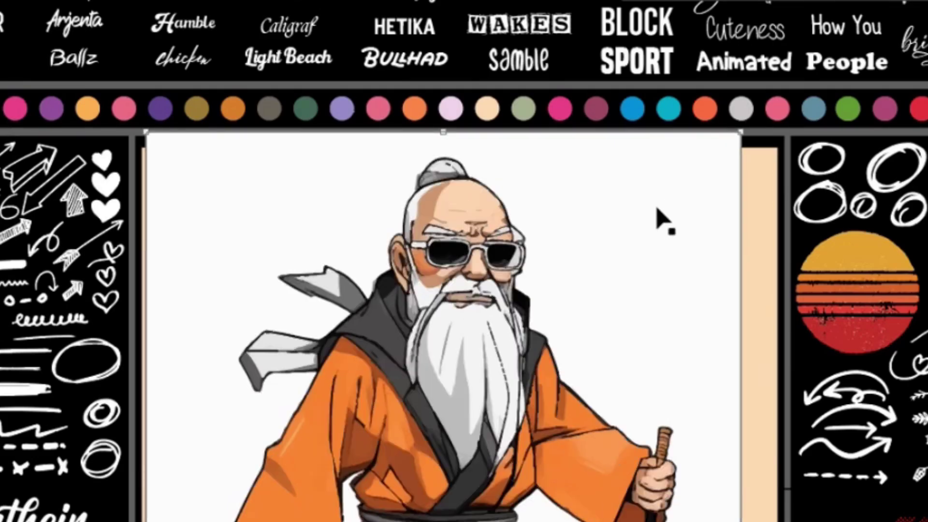
double_click(657, 211)
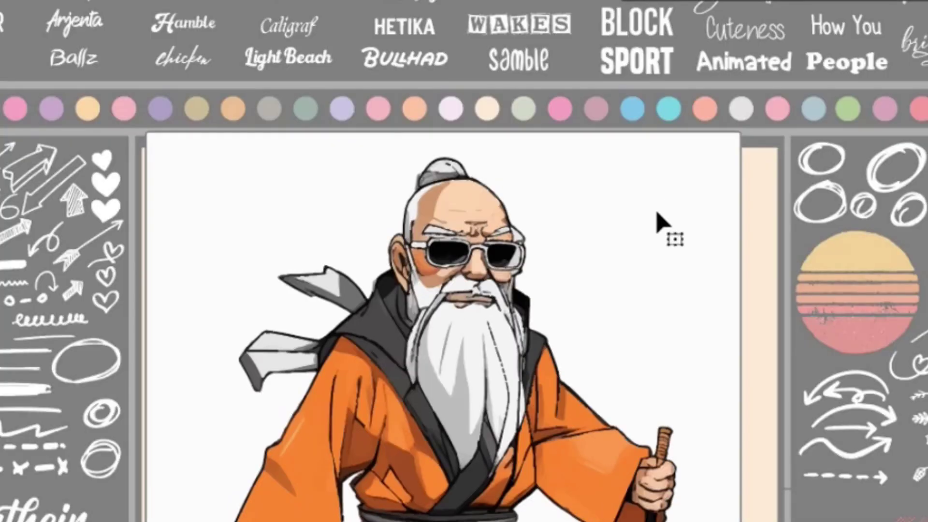
key(Delete)
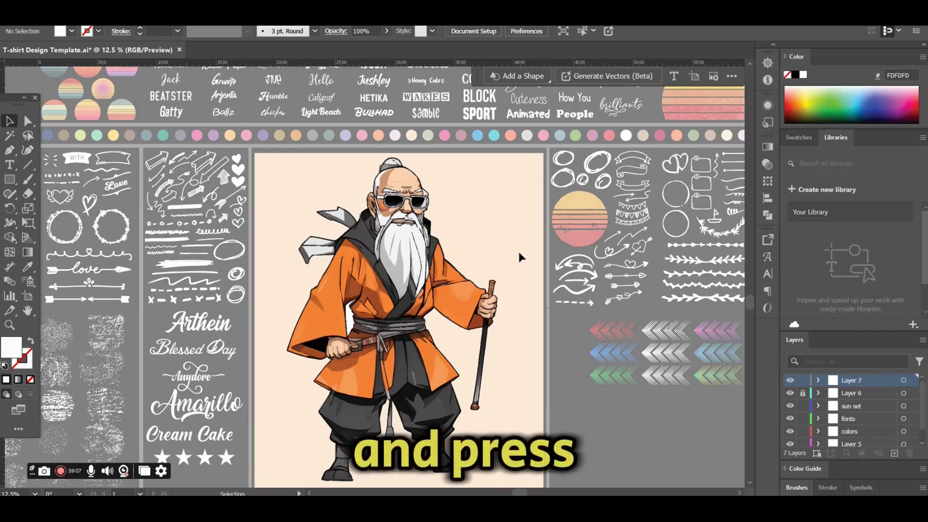
key(Escape)
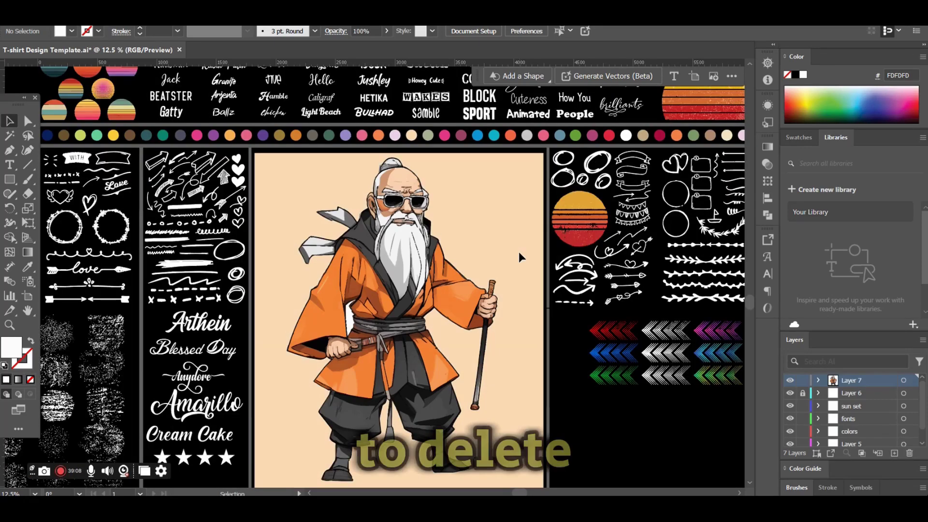
Scale the traced ninja down slightly and proportionally about its center on the peach background
scroll(511, 240, down, 1)
click(408, 254)
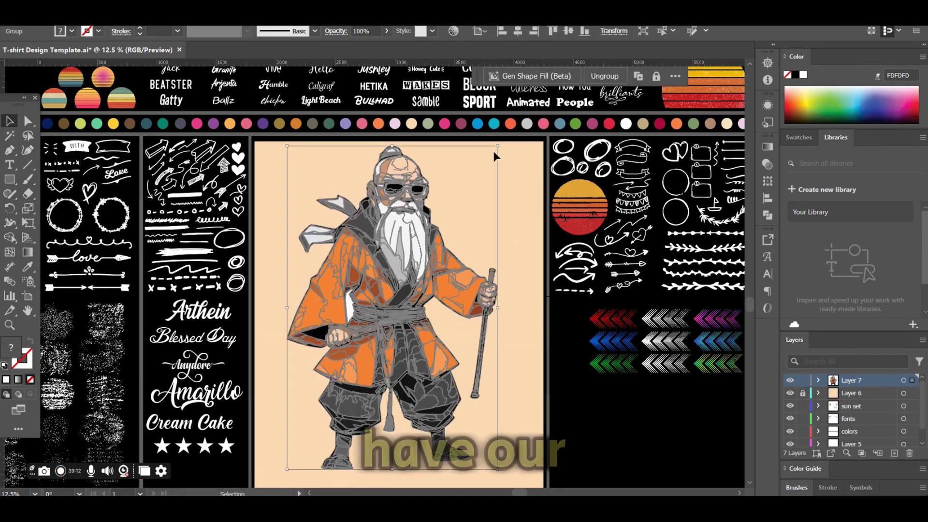
drag(499, 147, 484, 168)
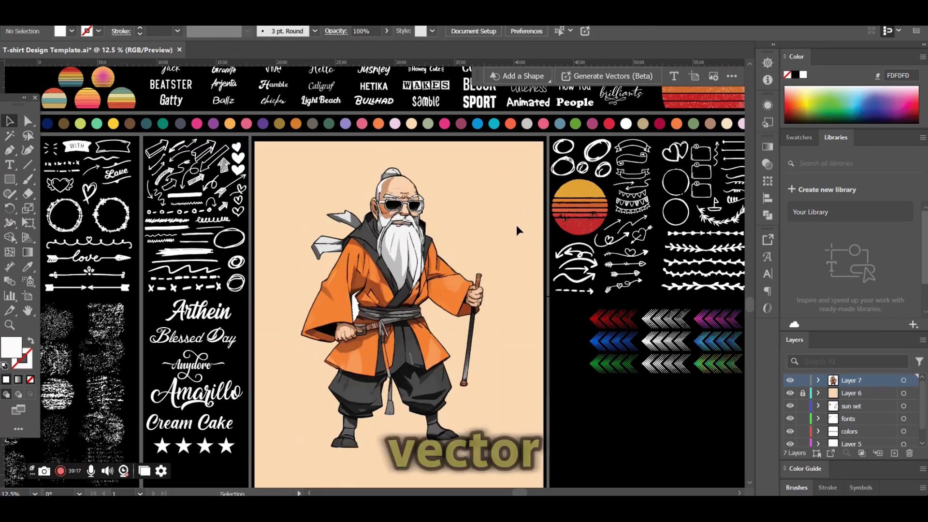
Place Untitled-1-15 from the Urban Streetwear bundle's Bundle1 Svg folder on a new layer, sized to nearly fill the peach rectangle
click(894, 453)
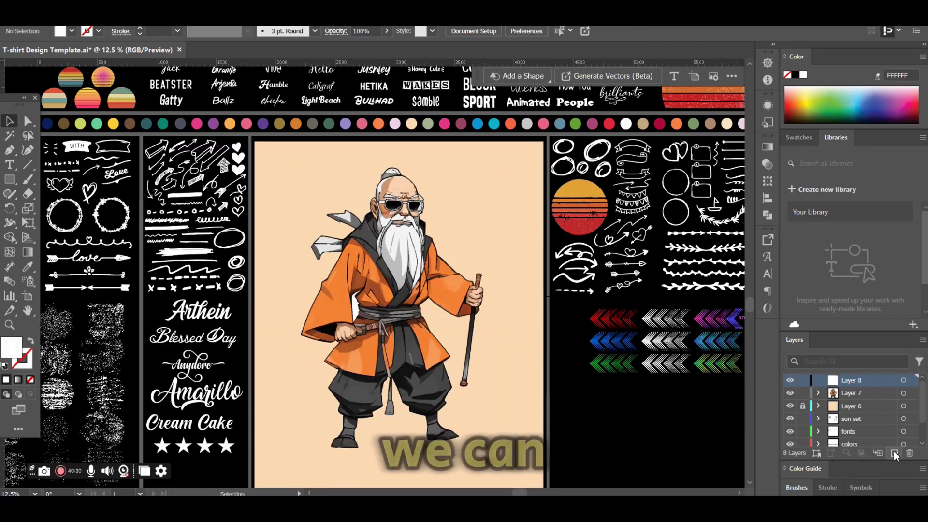
click(56, 10)
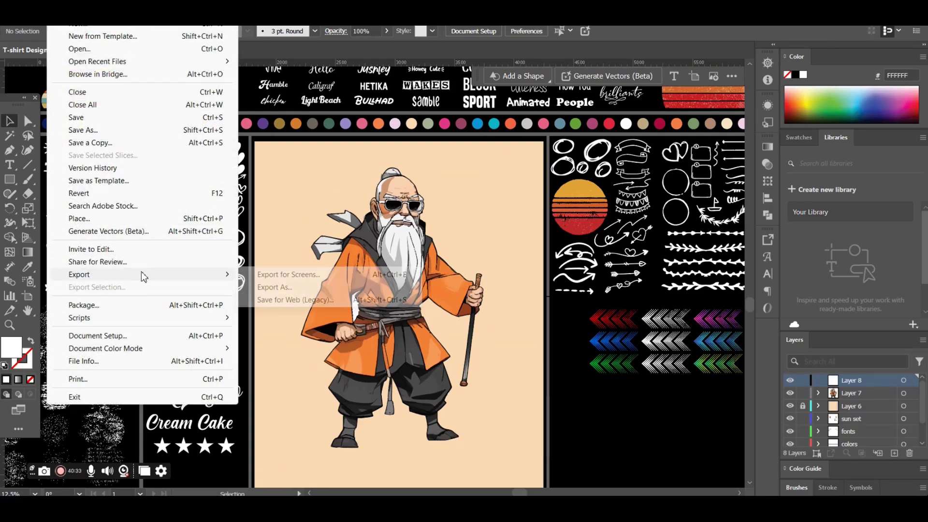
click(87, 218)
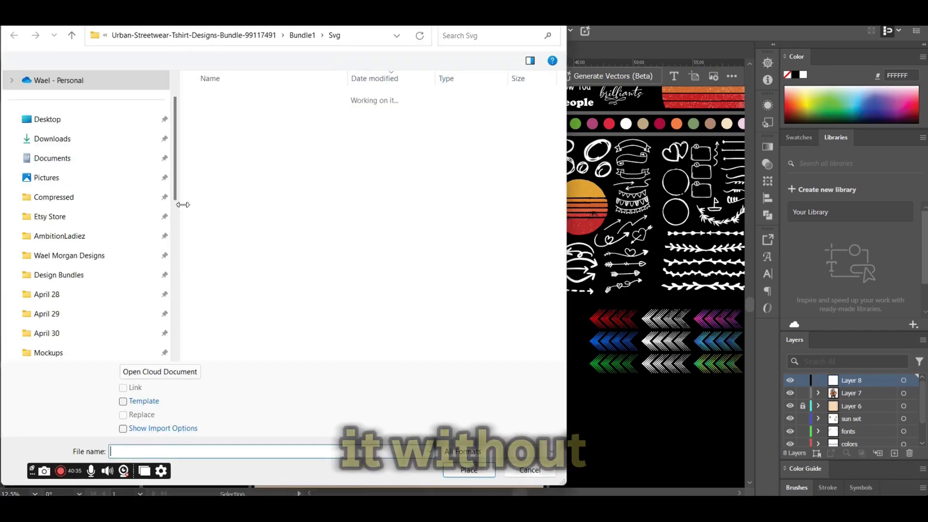
scroll(291, 298, down, 3)
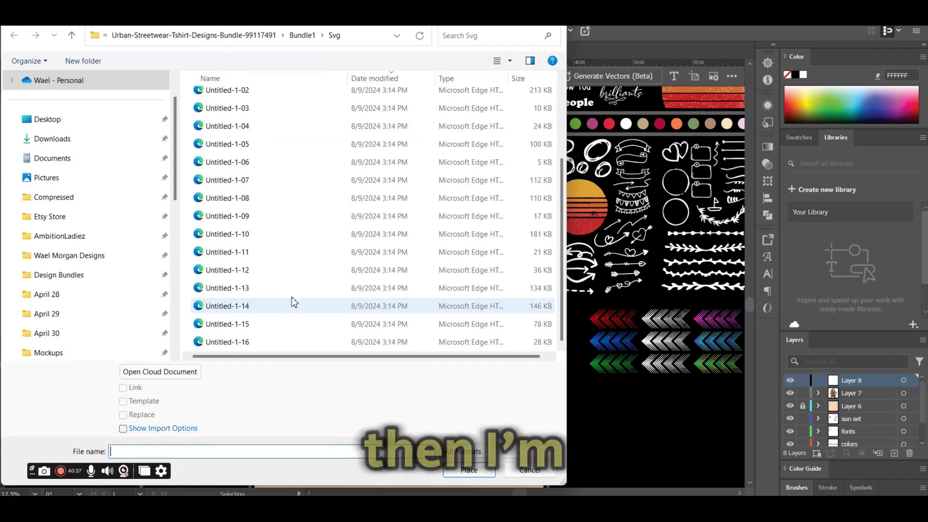
double_click(271, 321)
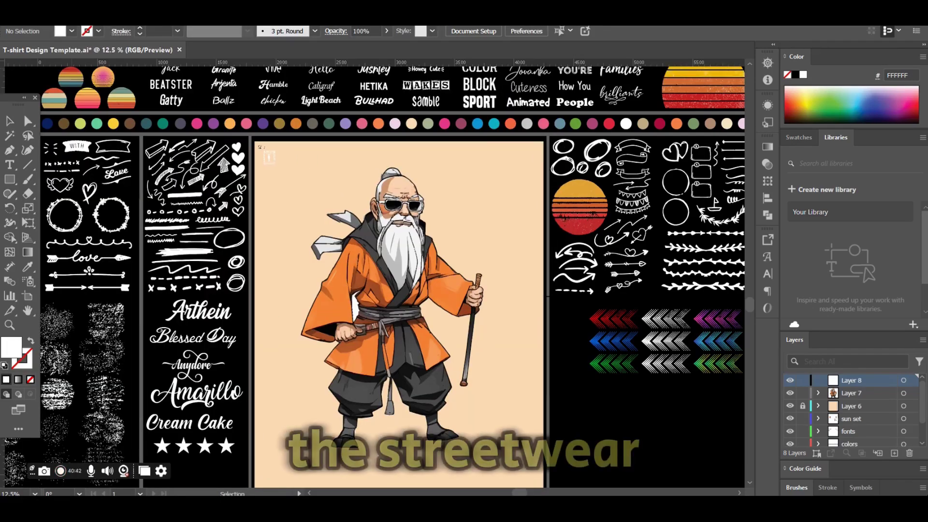
drag(257, 146, 533, 453)
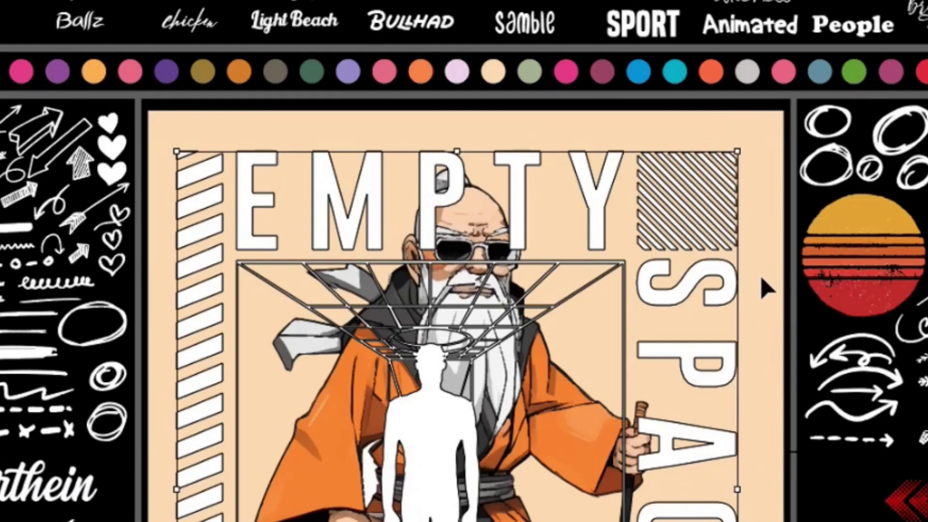
Delete the individual letters of the word EMPTY from the placed streetwear graphic
click(766, 288)
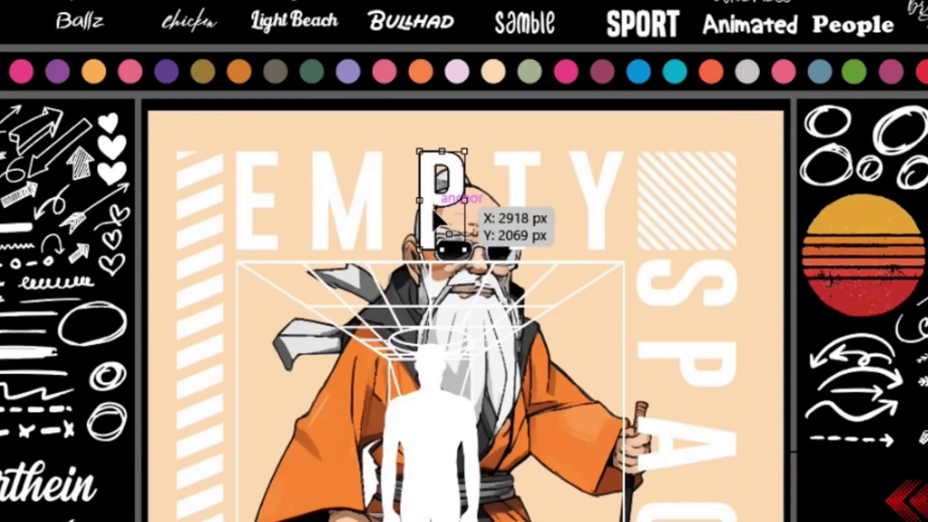
key(Delete)
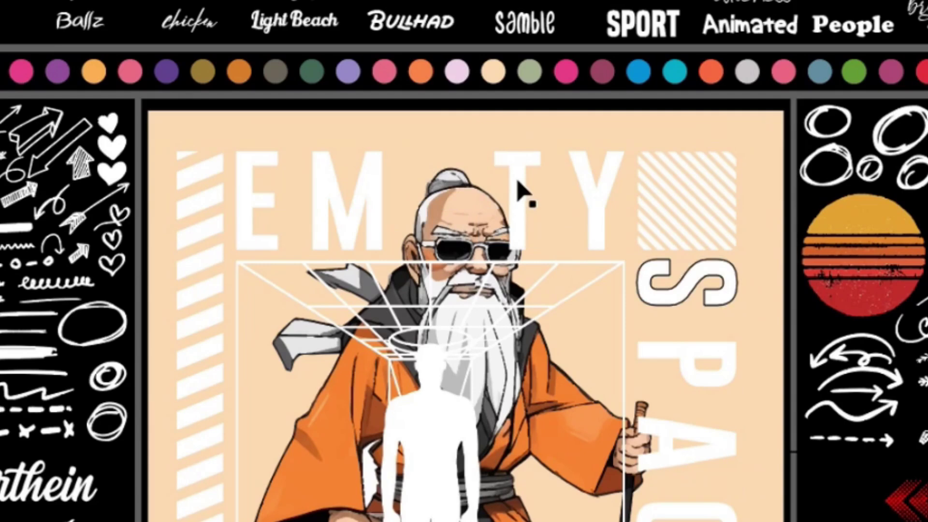
key(Delete)
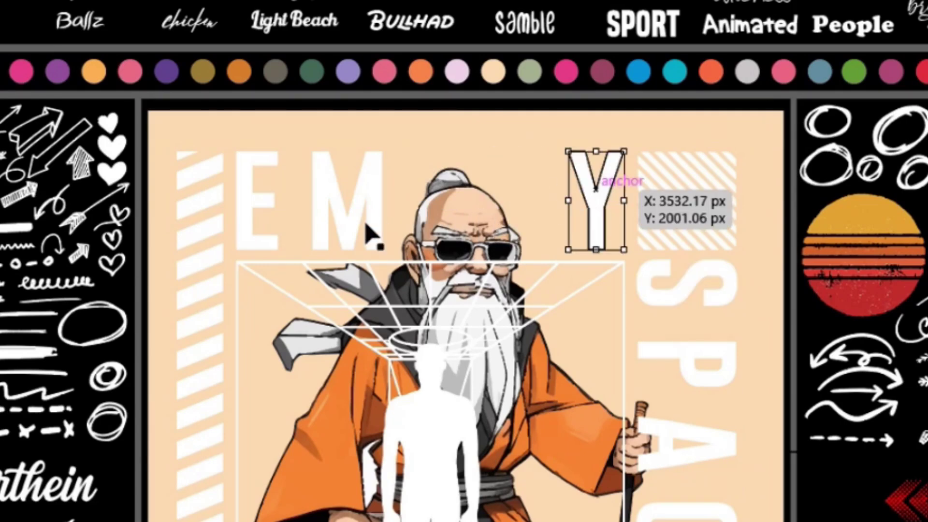
key(Delete)
key(Delete)
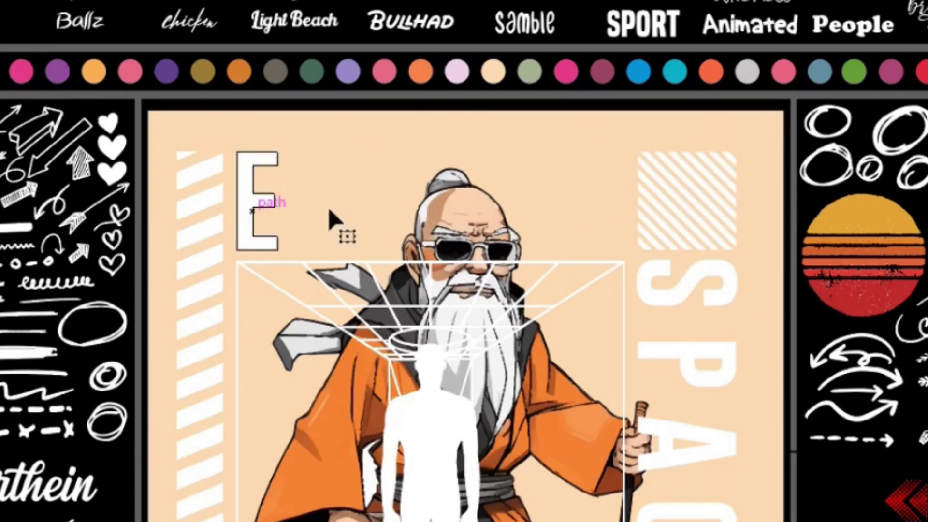
key(Delete)
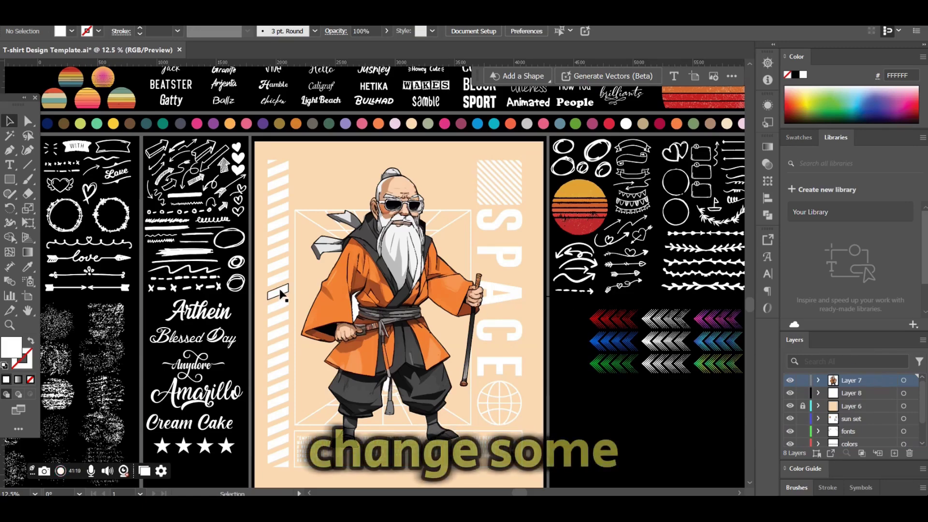
Recolor all the diagonal stripes in the streetwear graphic's tall column dark gray (4F4E4E), sampled from the ninja's clothing
click(279, 291)
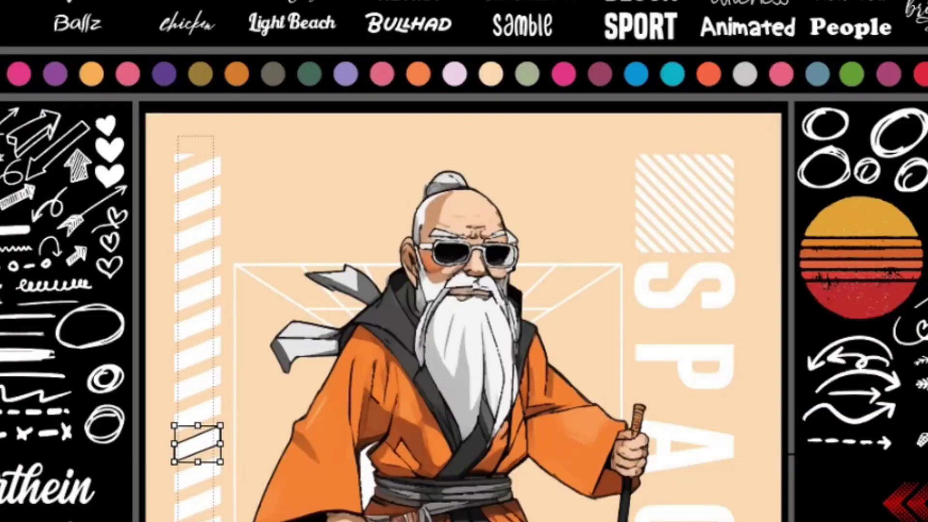
drag(178, 136, 214, 521)
key(i)
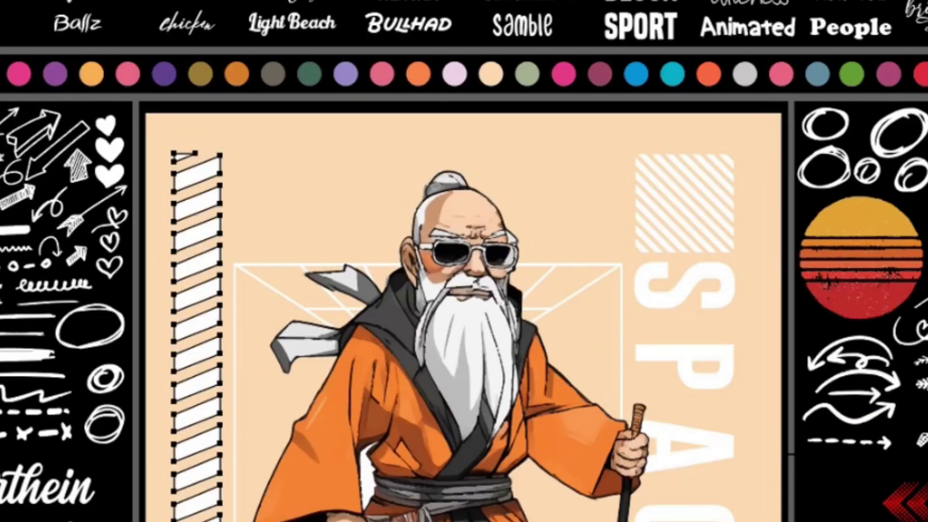
click(388, 315)
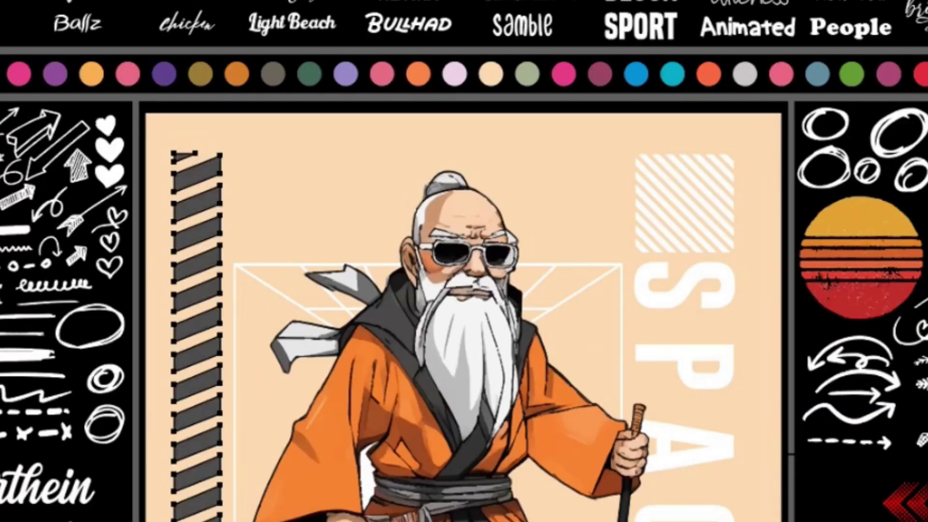
key(v)
click(301, 132)
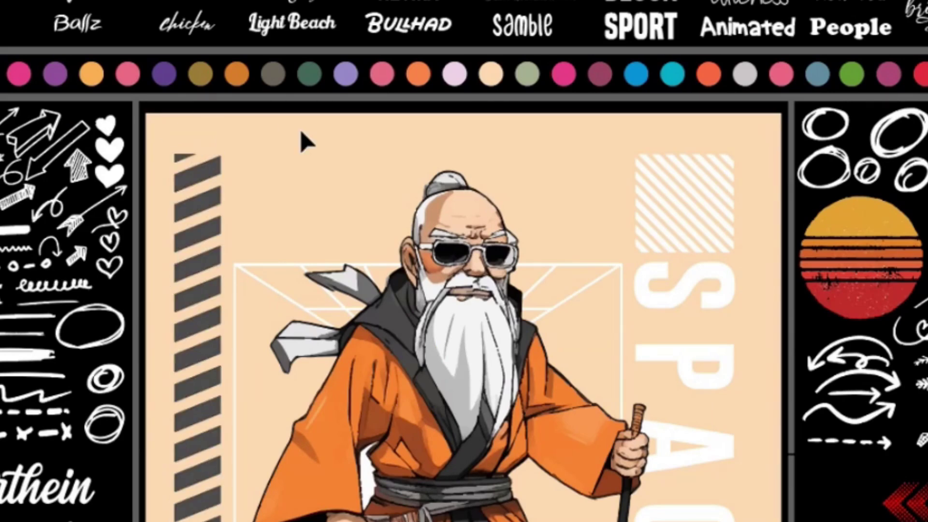
Recolor the hatched square above the word SPACE and the globe below it with the same dark gray (4F4E4E)
click(705, 221)
click(672, 196)
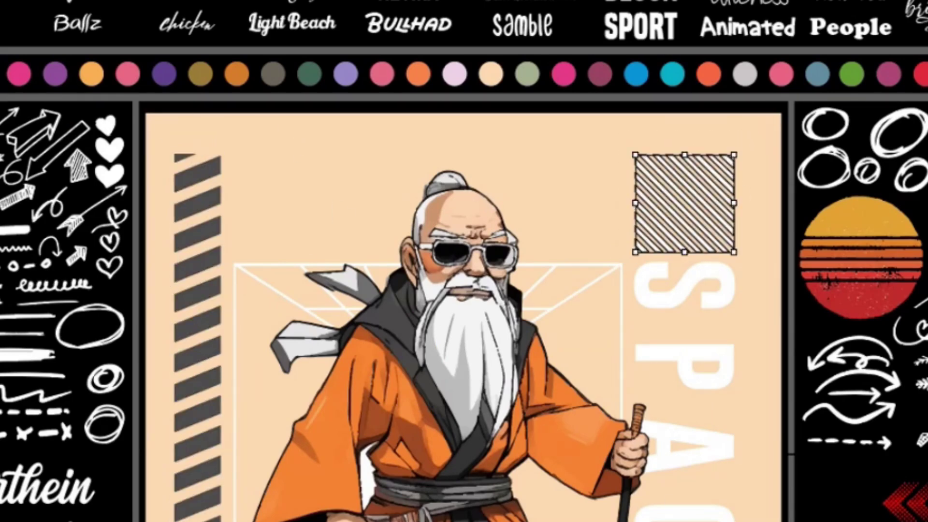
click(333, 180)
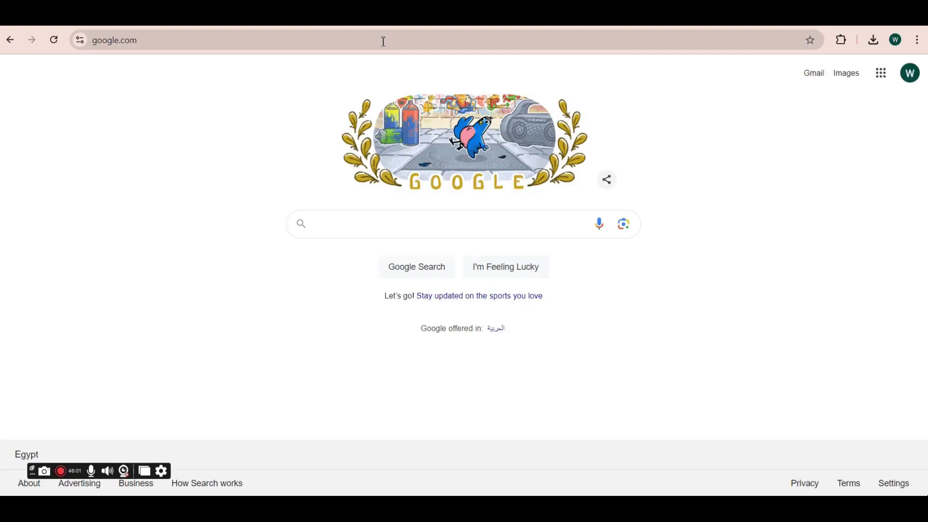
Switch to the browser and search Google for "japanese words png"
text(japanese)
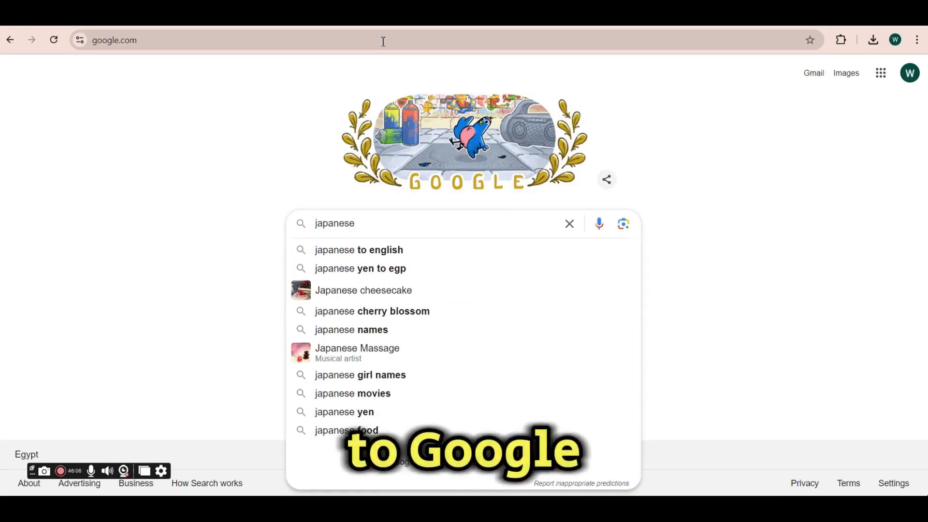
text( words)
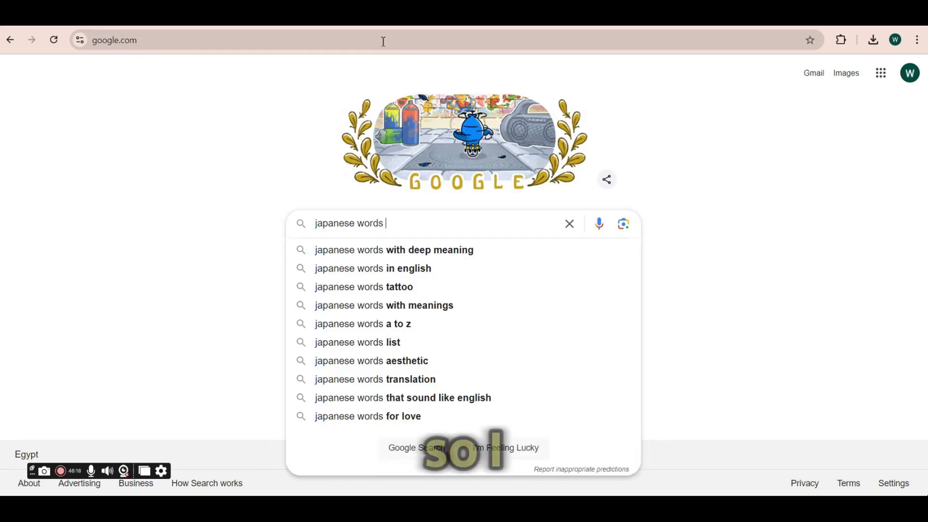
text(png)
key(Return)
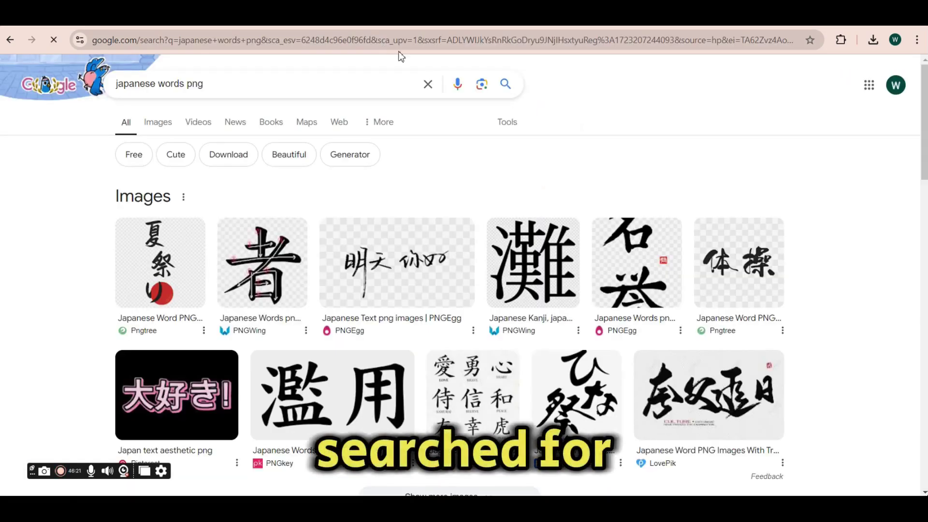
Snip the black love kanji from PNGWing's Japanese words results and bring the capture into Illustrator on Layer 8
click(533, 262)
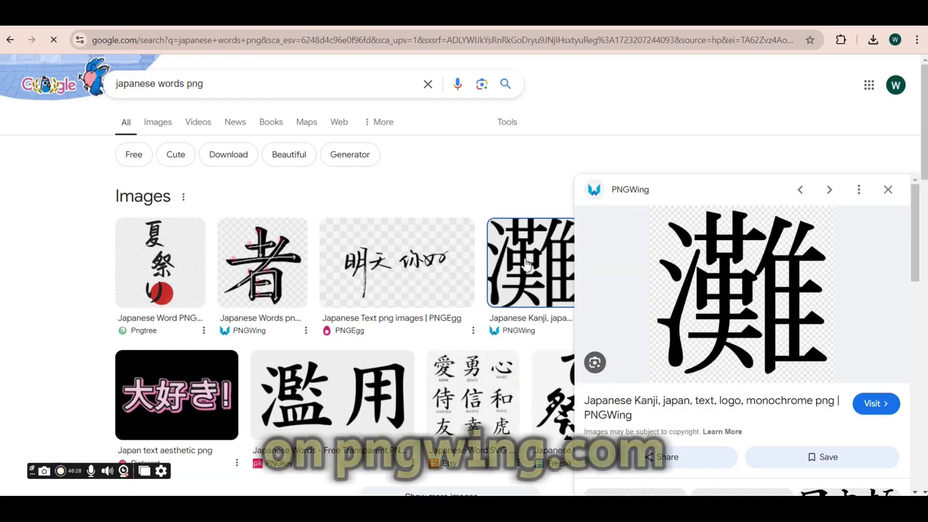
scroll(476, 293, down, 5)
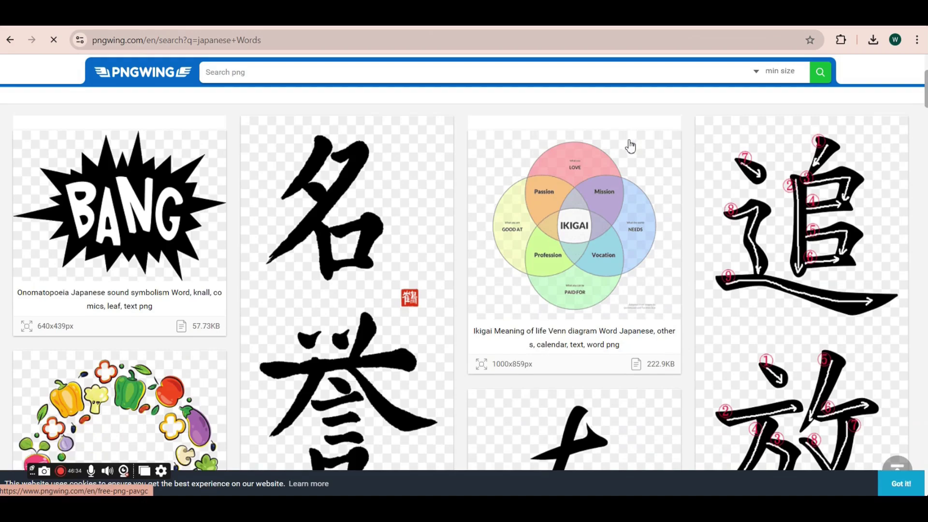
scroll(222, 119, down, 10)
key(super+shift+s)
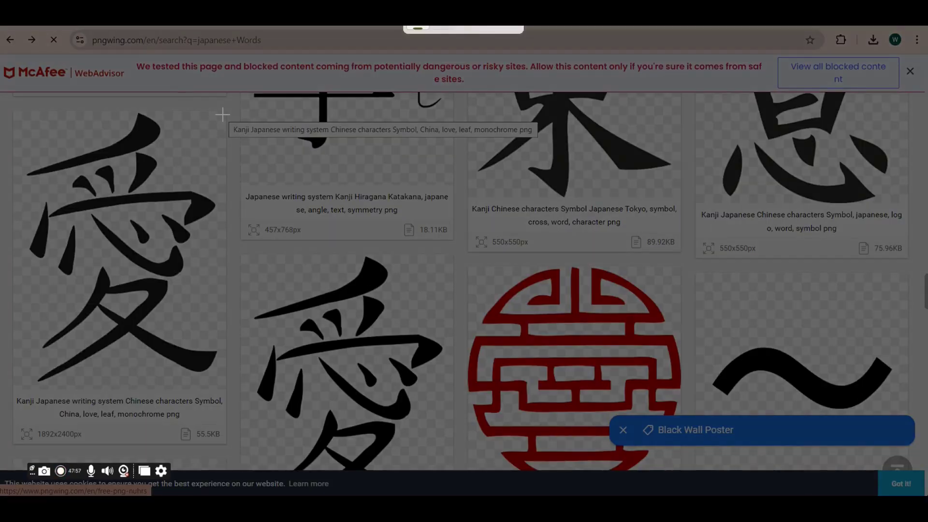
drag(225, 112, 49, 262)
drag(26, 326, 16, 395)
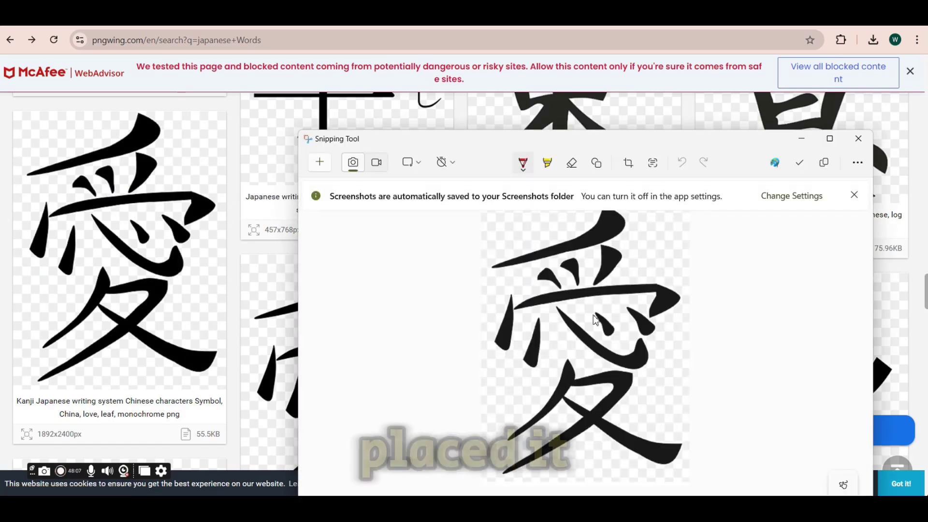
right_click(595, 319)
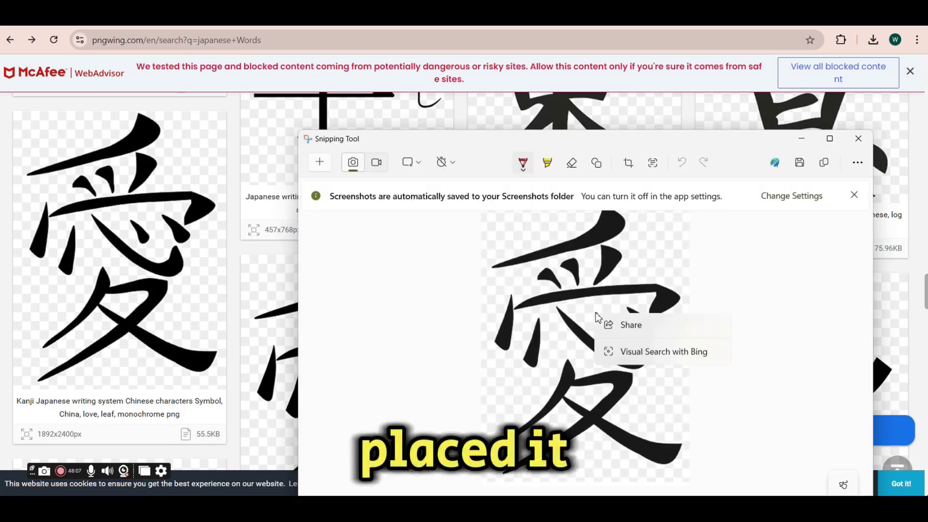
click(633, 352)
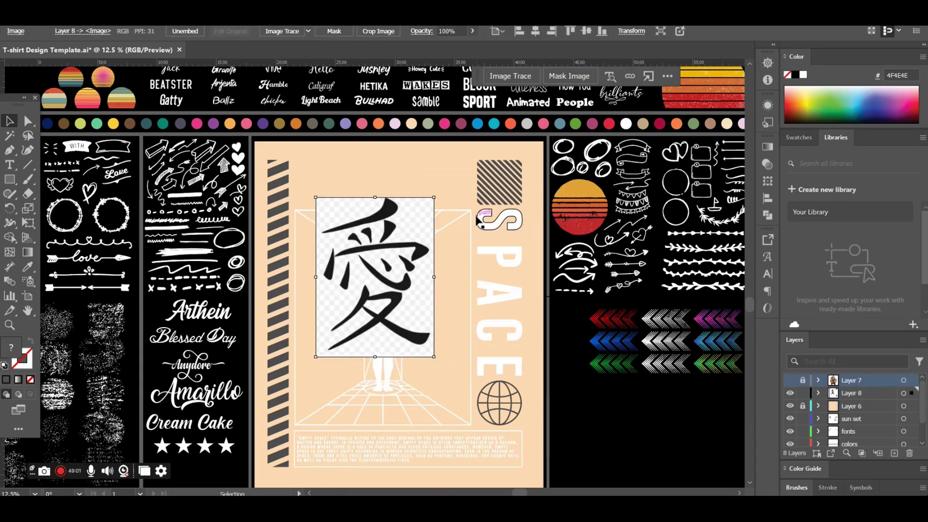
Image Trace the kanji in Black and White mode with white set as the ignored color, and expand the tracing
click(508, 77)
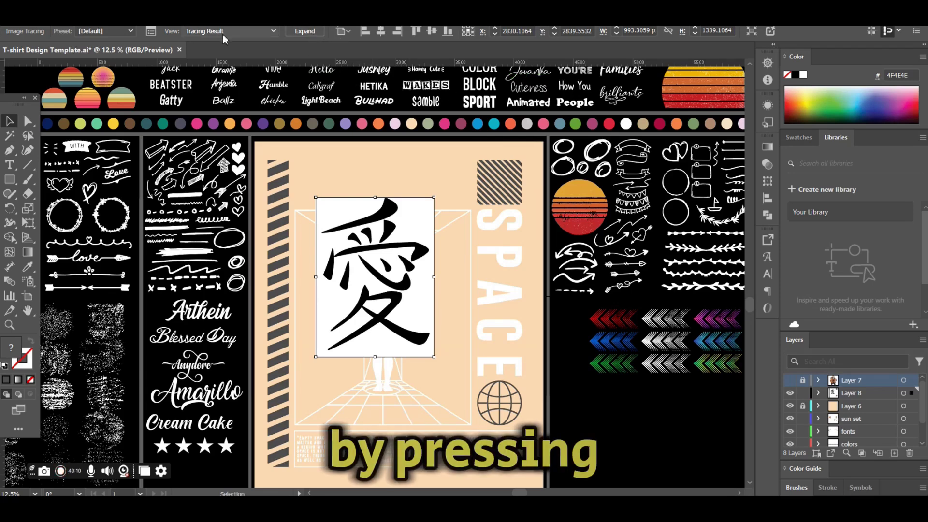
click(151, 32)
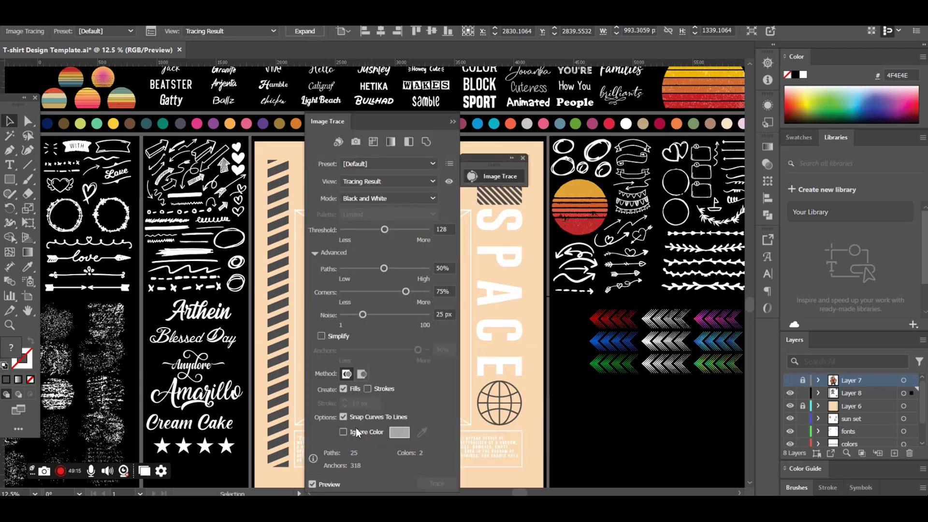
click(343, 431)
drag(389, 117, 621, 100)
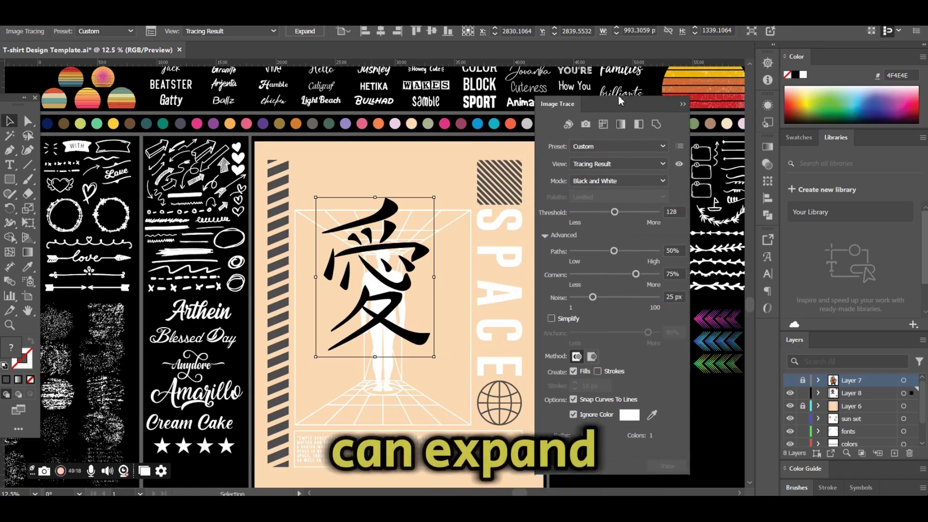
click(306, 31)
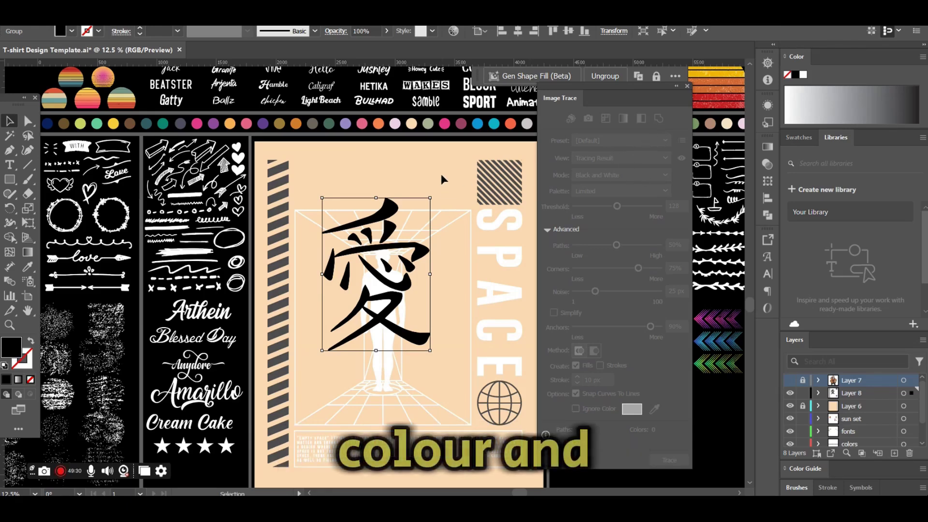
Make the kanji white, place it beside the top of the striped column, and show the ninja's Layer 7 again
click(460, 174)
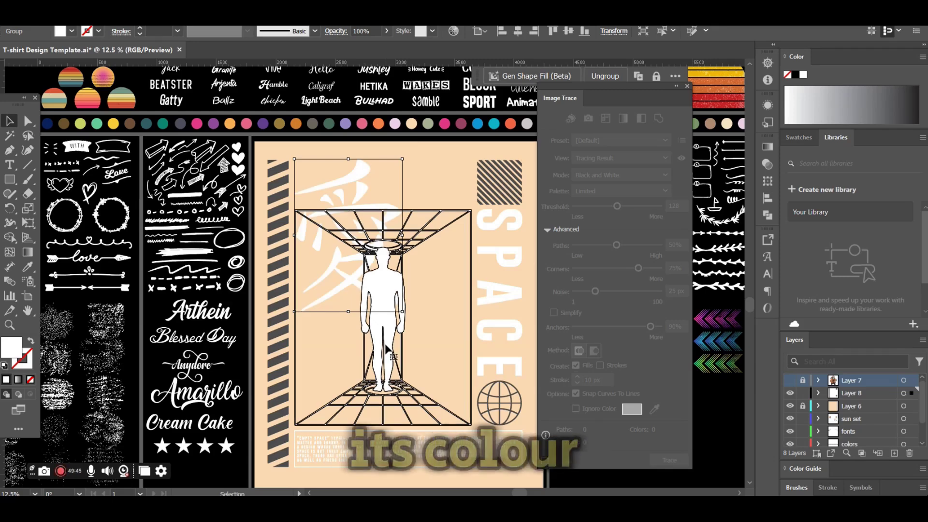
drag(364, 207, 364, 204)
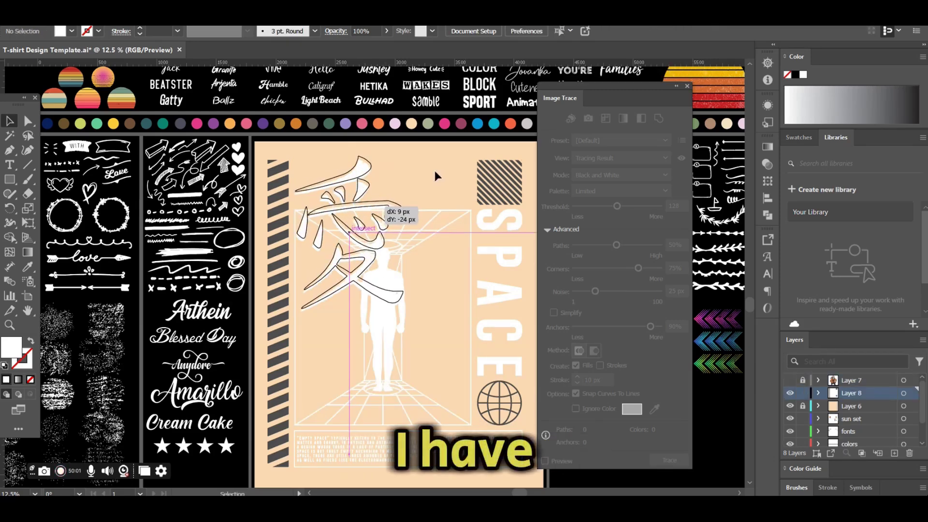
click(461, 151)
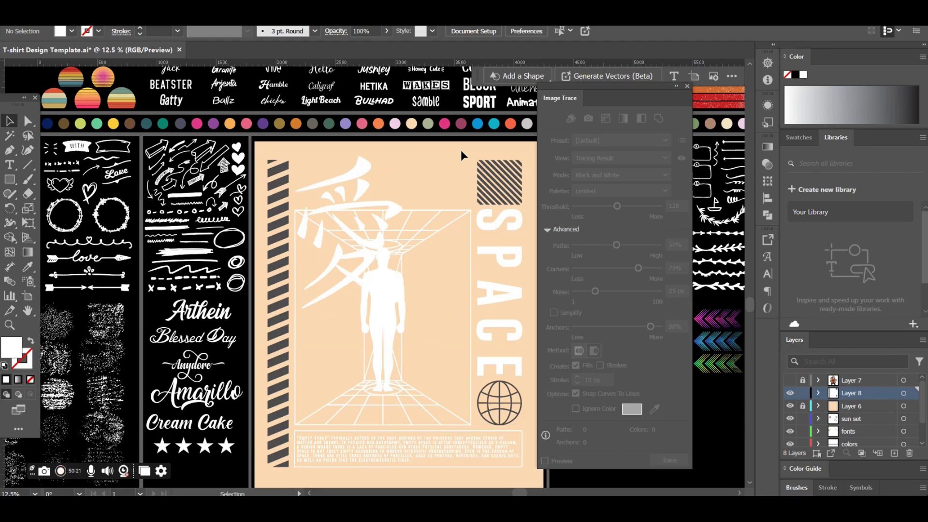
click(790, 380)
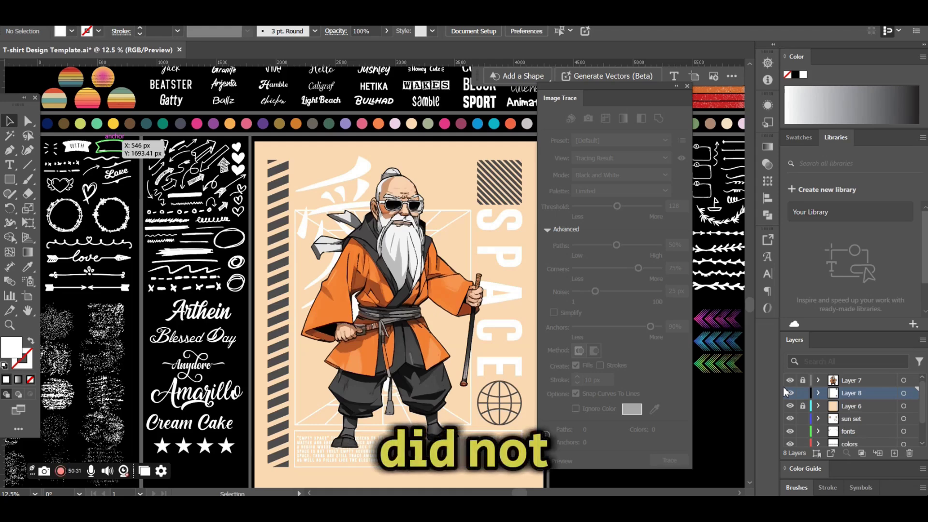
Draw a thin horizontal bar above the striped column and hatched square, filled with the hatched square's dark gray
click(10, 179)
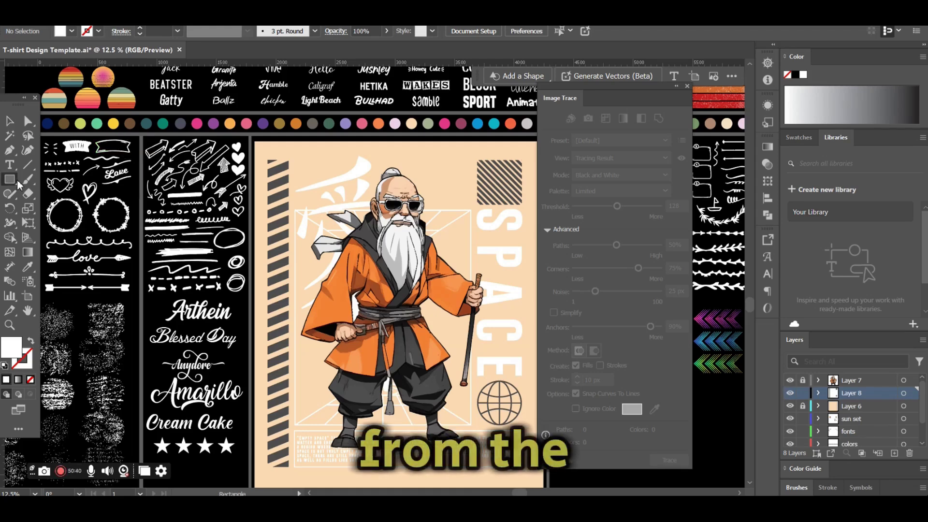
drag(521, 146, 268, 149)
click(10, 124)
key(i)
click(503, 181)
key(v)
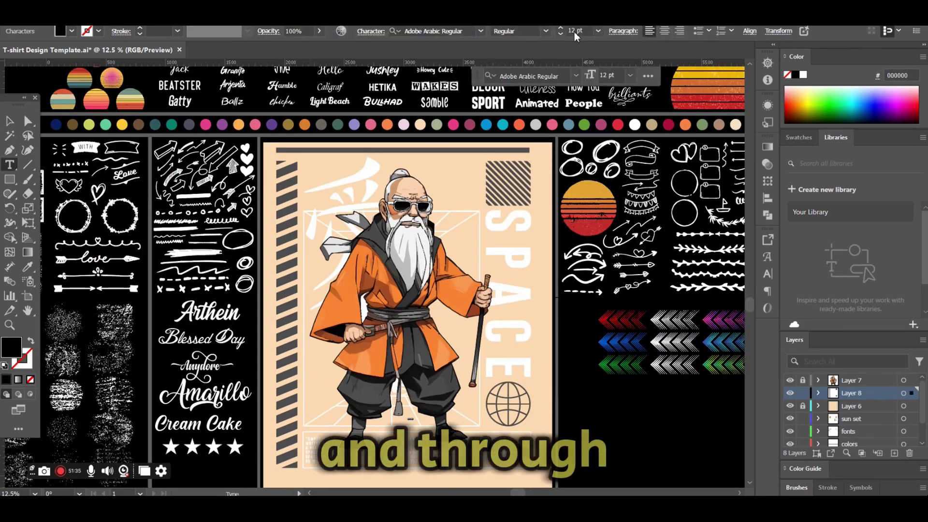
Replace the placeholder text with "Master" in the Granite font, enlarge it, color it dark gray and place it beside the globe
key(Escape)
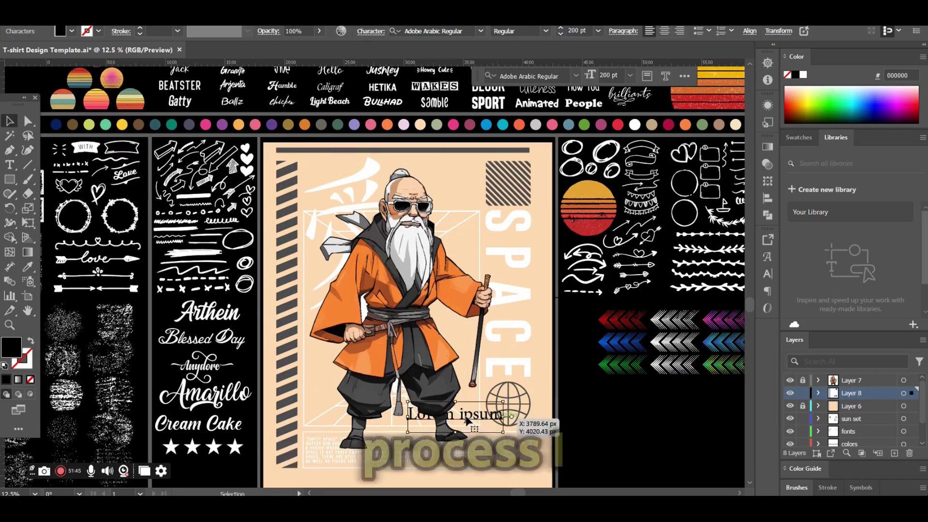
drag(468, 421, 488, 464)
double_click(489, 463)
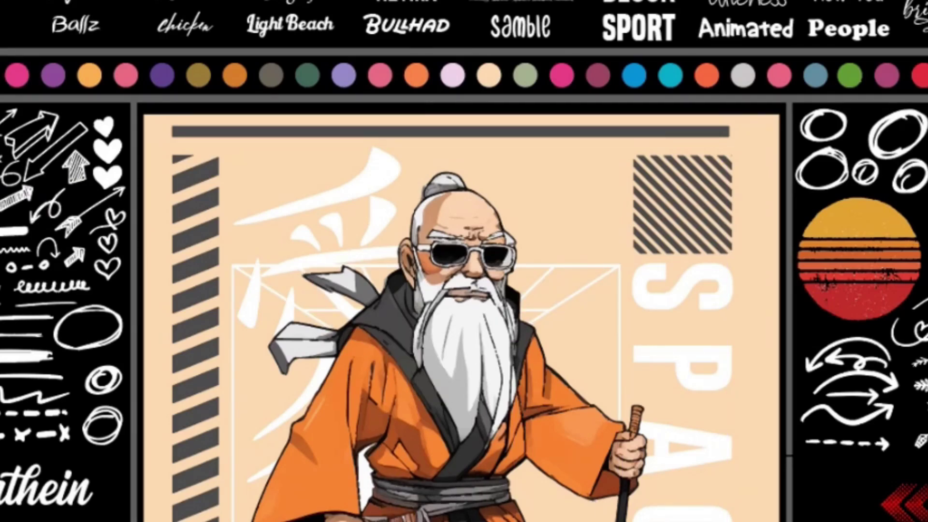
drag(363, 394, 454, 463)
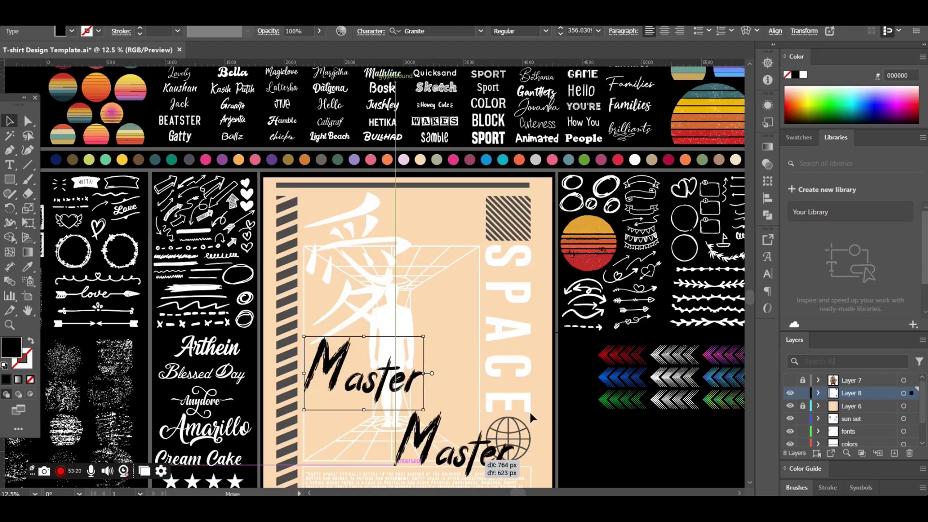
scroll(529, 412, down, 1)
key(i)
drag(452, 430, 382, 422)
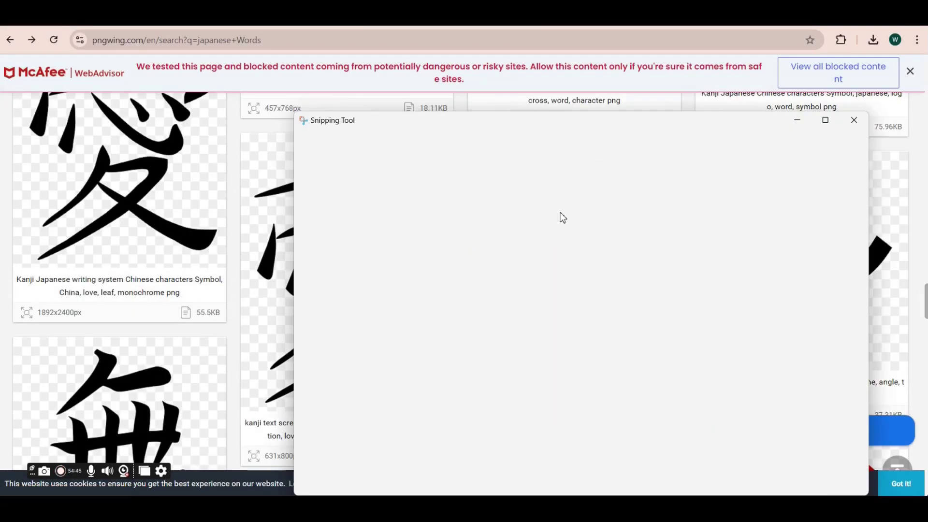
Bring the circular ornament snipped from PNGWing into the design as an expanded tracing, placed beside the word Master
right_click(568, 268)
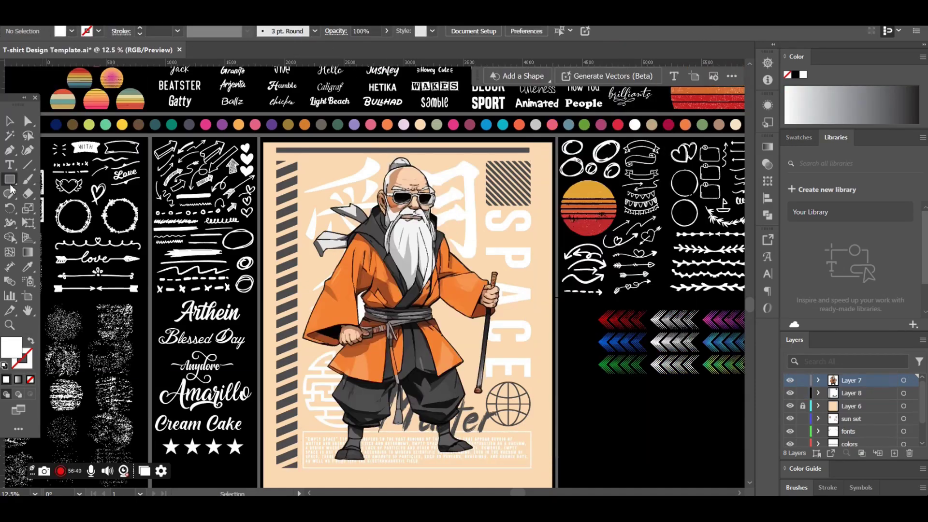
Draw a white circle about 82 px across with the Ellipse tool, centered on the dark bar above the ninja's head
click(9, 179)
click(49, 182)
key(l)
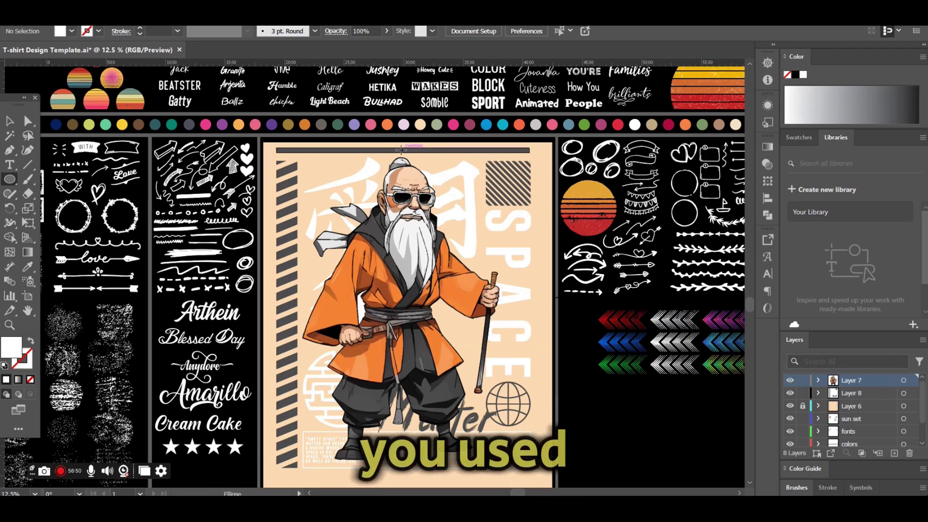
drag(400, 150, 404, 154)
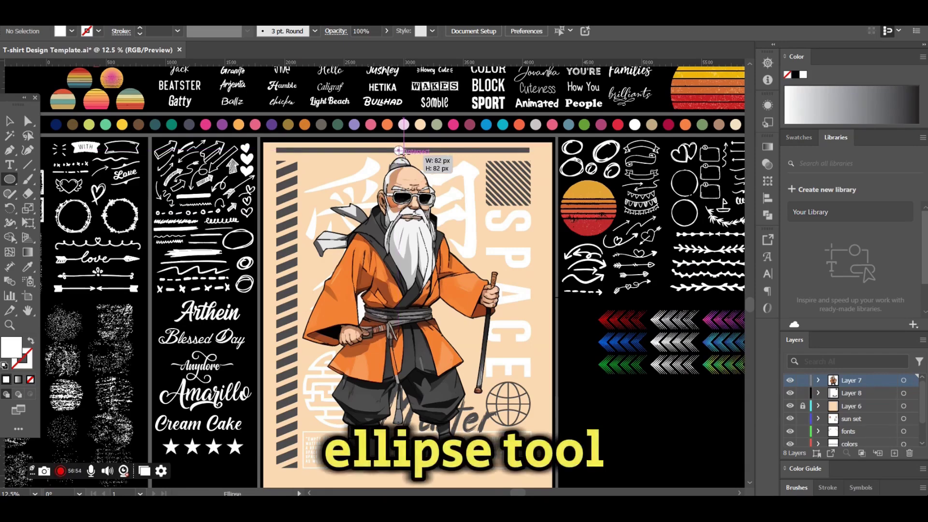
click(13, 124)
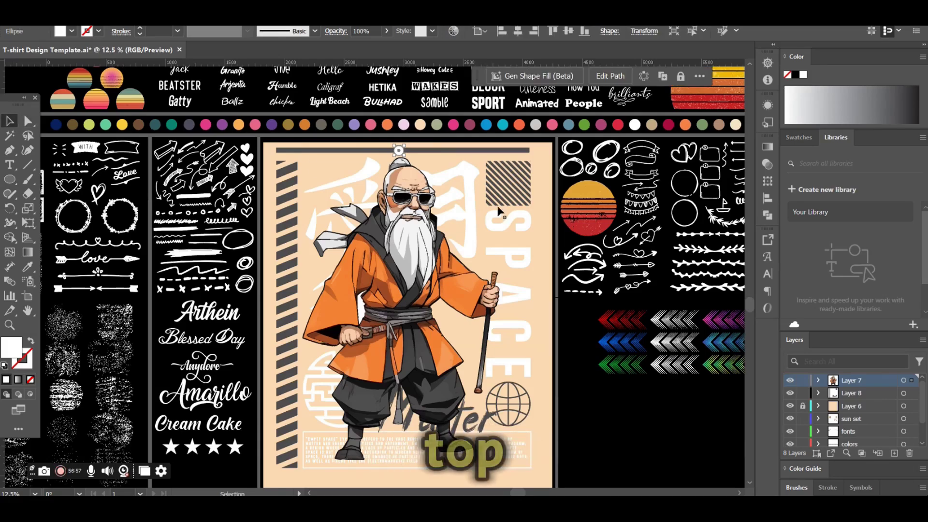
click(540, 175)
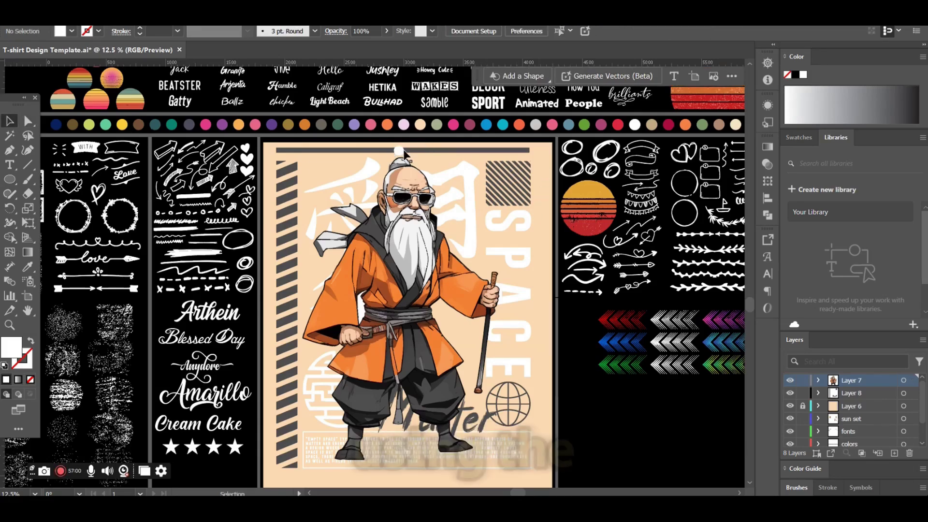
drag(400, 150, 404, 151)
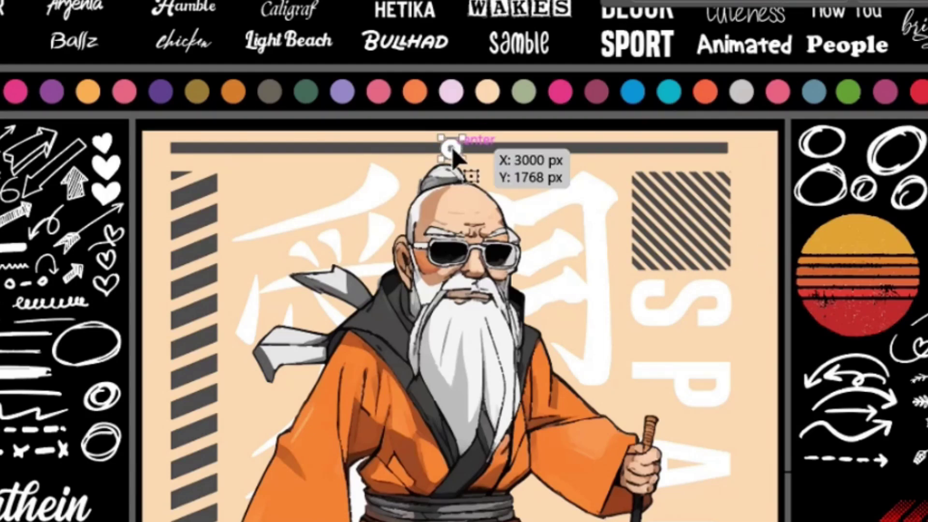
Cut a round gap in the dark bar above the ninja's head with Shape Builder, keeping a smaller white circle centered in it
key(ctrl+c)
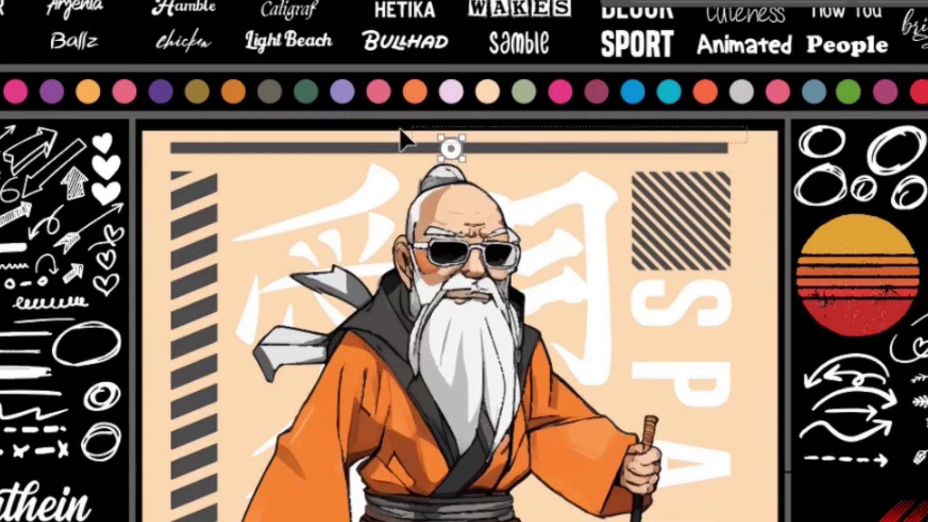
shift+click(449, 147)
key(shift+m)
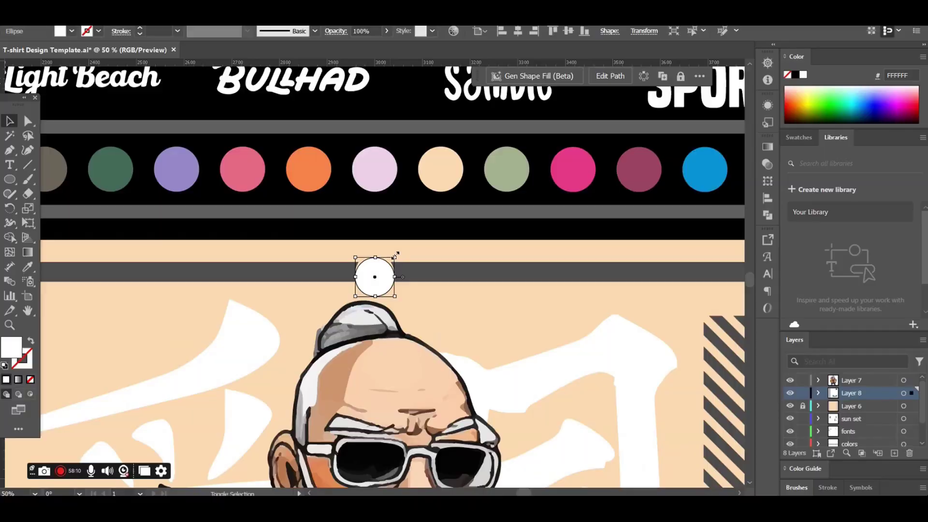
drag(373, 275, 375, 278)
drag(373, 279, 374, 276)
click(458, 313)
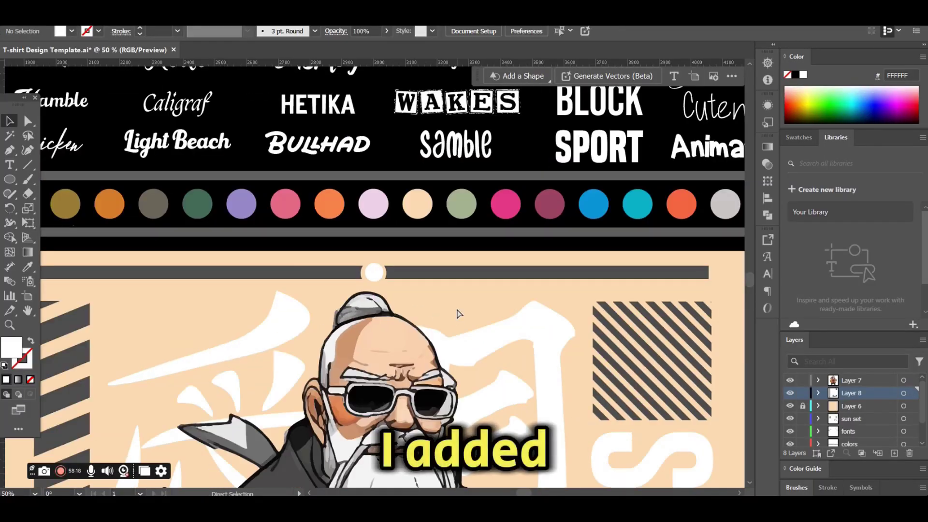
Cut the white leafy branch ornament onto a new layer and place it across the upper part of the design, at the ninja's head
key(ctrl+minus)
key(ctrl+minus)
key(ctrl+minus)
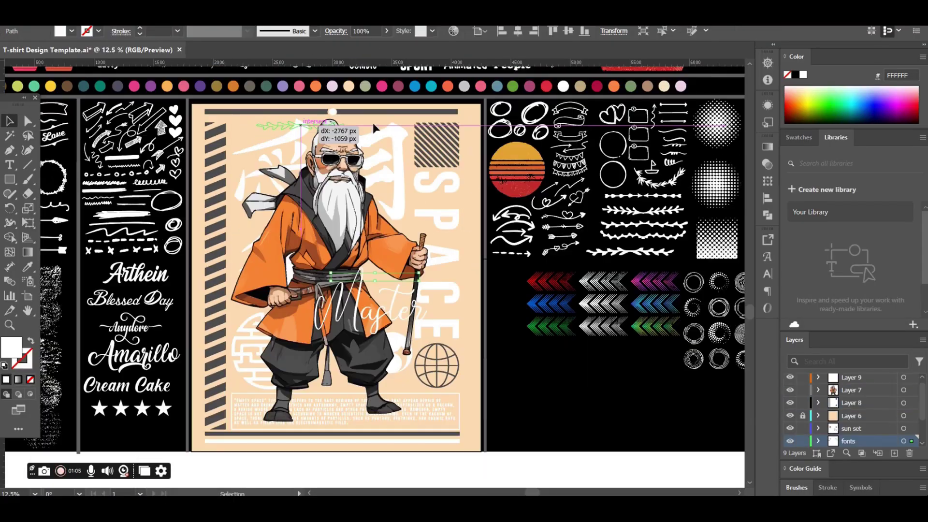
key(ctrl+x)
click(865, 382)
drag(373, 128, 379, 130)
key(ctrl+f)
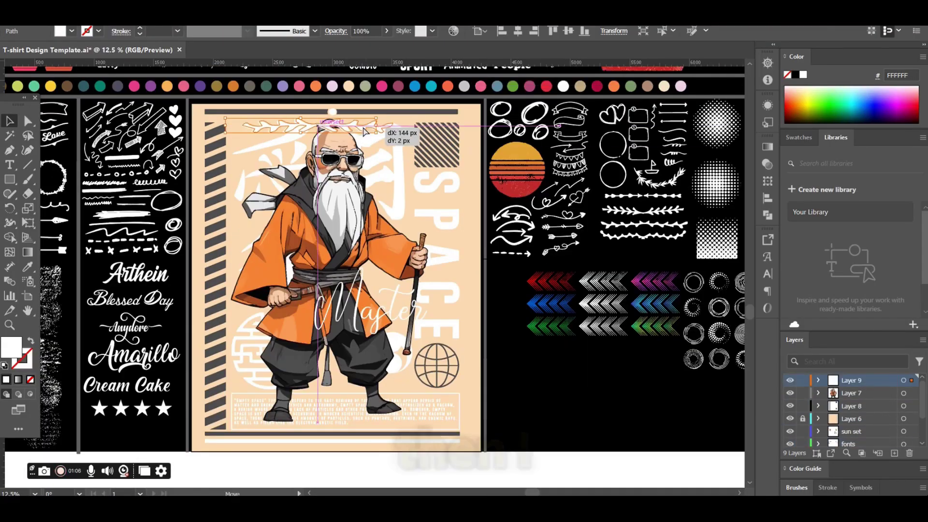
click(470, 154)
Offset the red silhouette behind the ninja by 15 px with round joins
click(398, 154)
shift+click(278, 146)
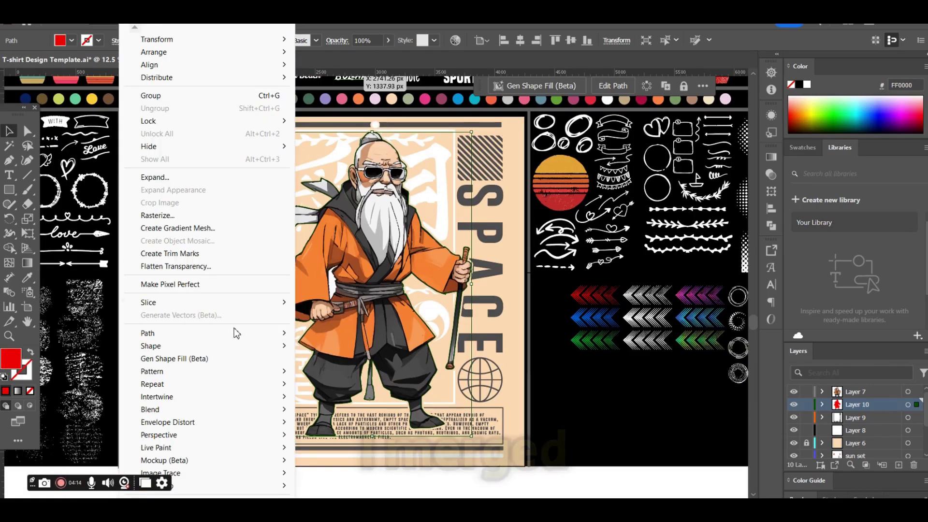
mouse_move(160, 331)
click(333, 375)
click(538, 179)
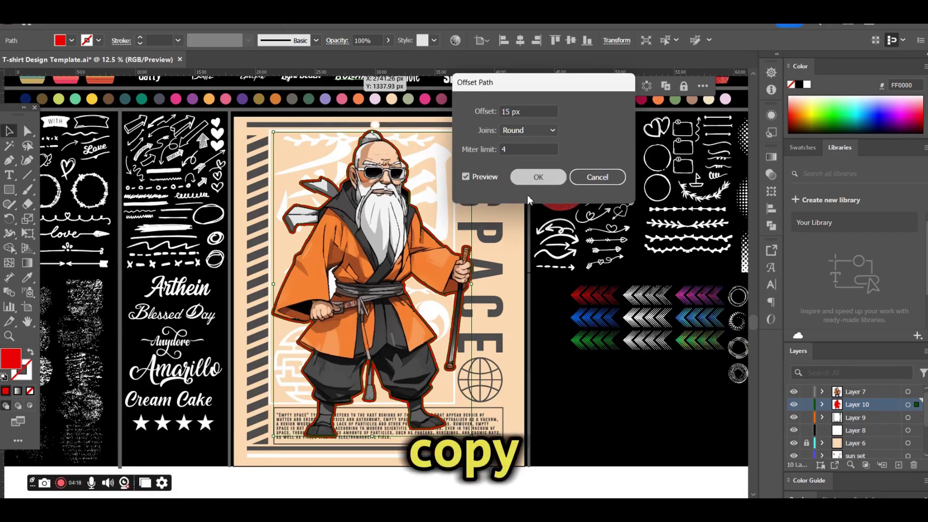
click(517, 226)
click(516, 225)
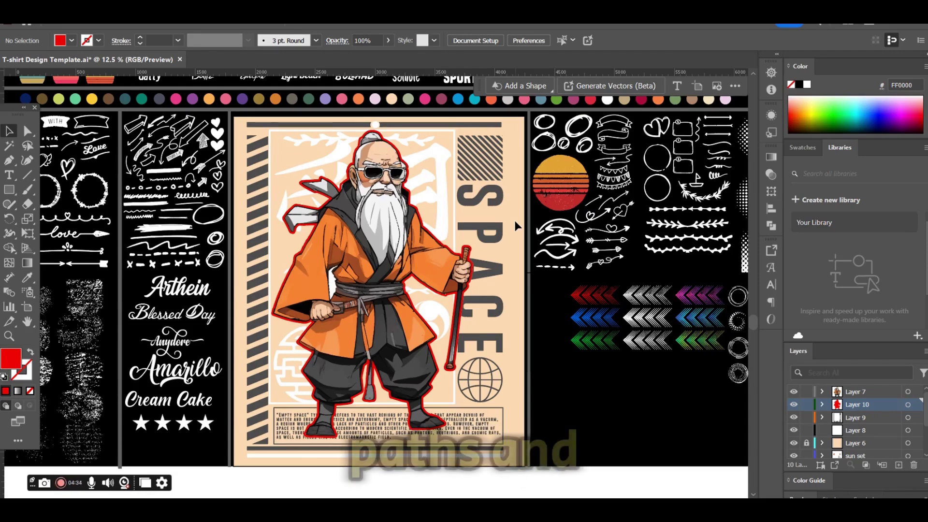
Give the offset outline around the ninja a black stroke of 6 pt
click(98, 40)
click(30, 86)
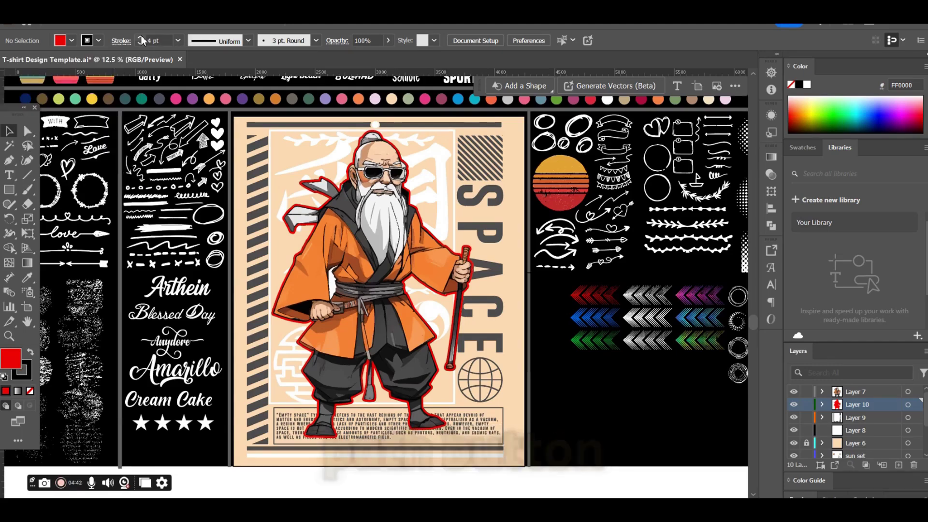
click(140, 37)
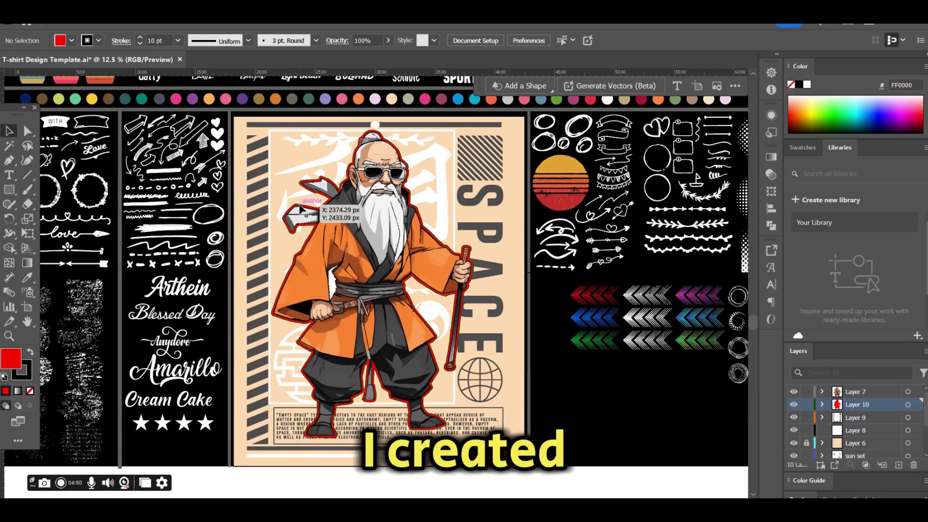
click(300, 208)
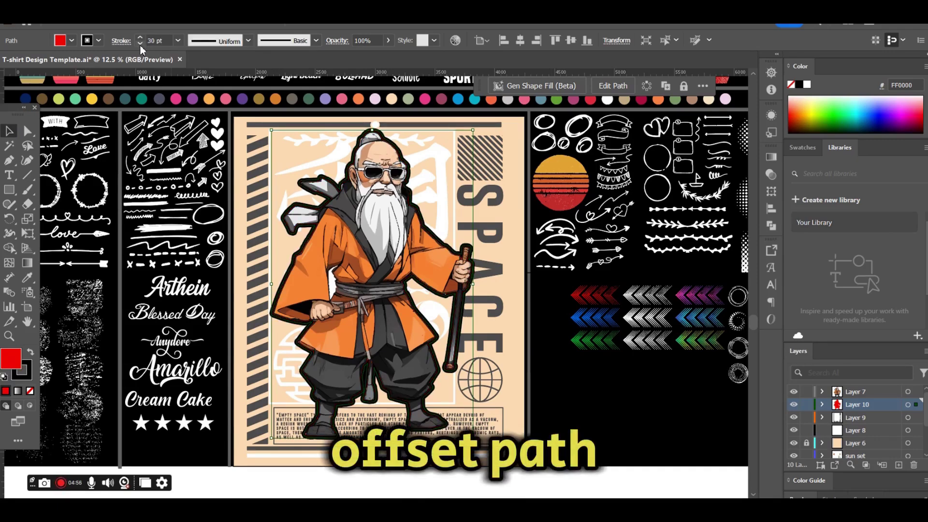
click(140, 44)
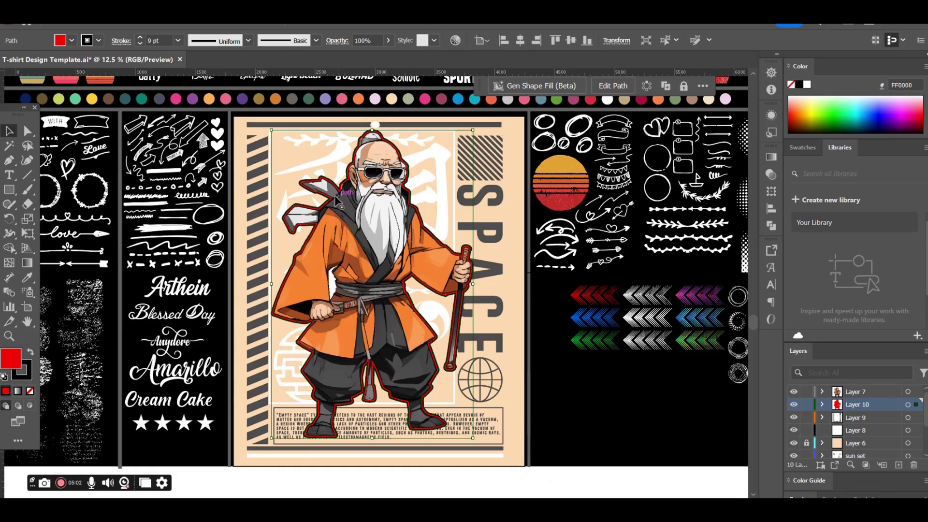
click(140, 44)
click(140, 44)
click(140, 44)
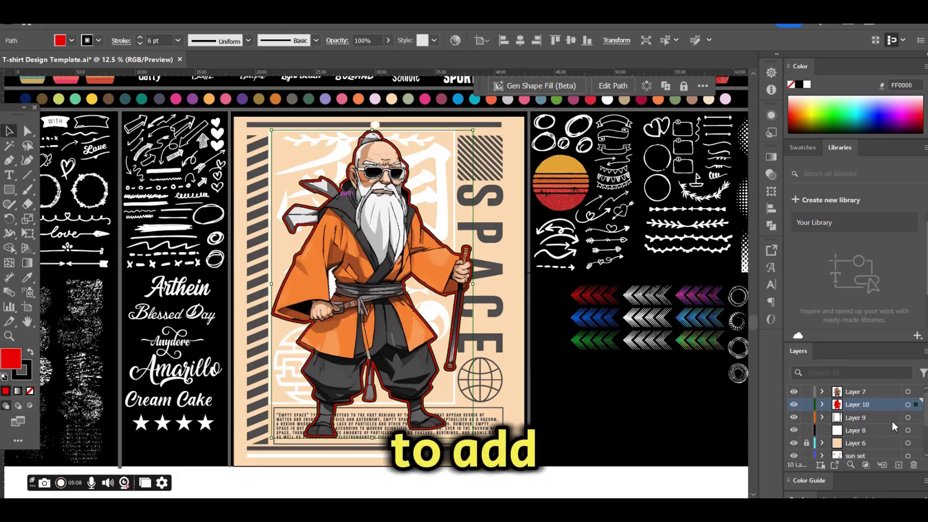
Change the offset outline's fill from red to white and deselect it
click(72, 40)
click(22, 87)
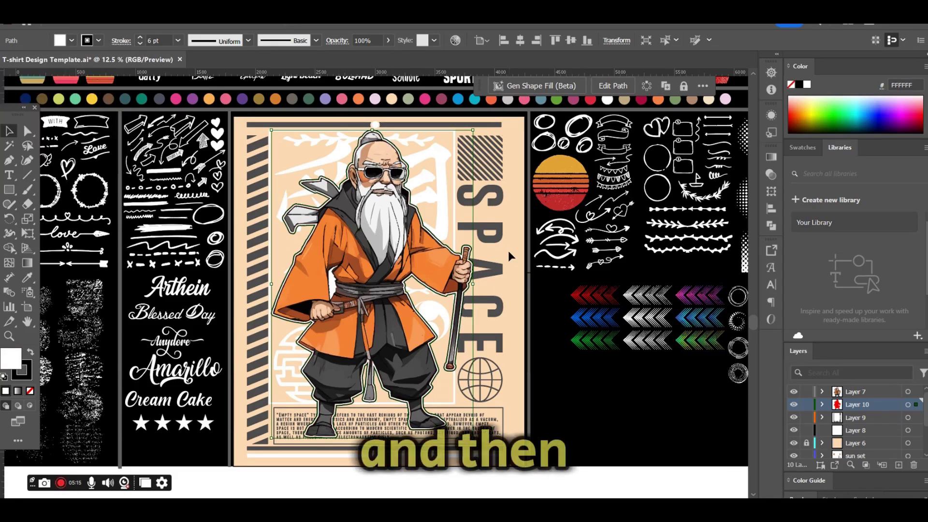
click(510, 256)
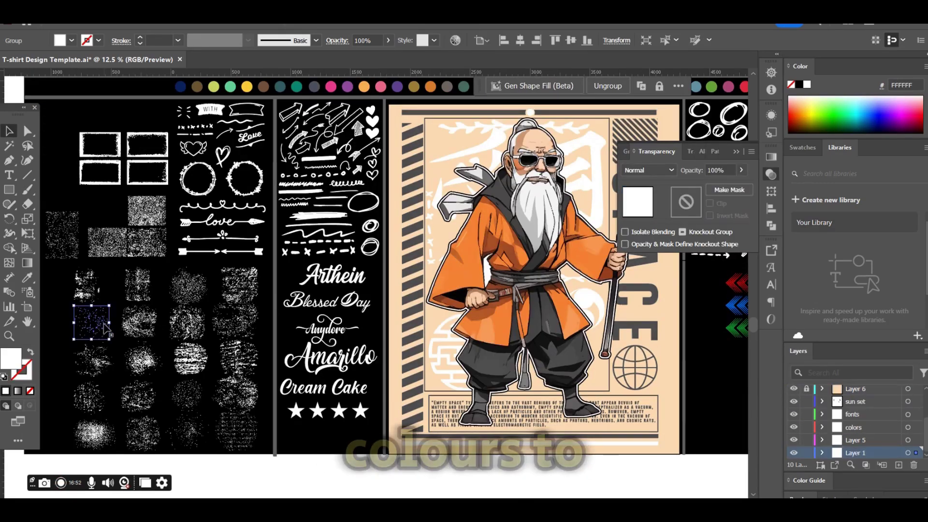
Copy the speckled grunge texture from the bundle into the design's opacity mask, enlarge it over the artwork and fill it black
click(105, 327)
click(686, 210)
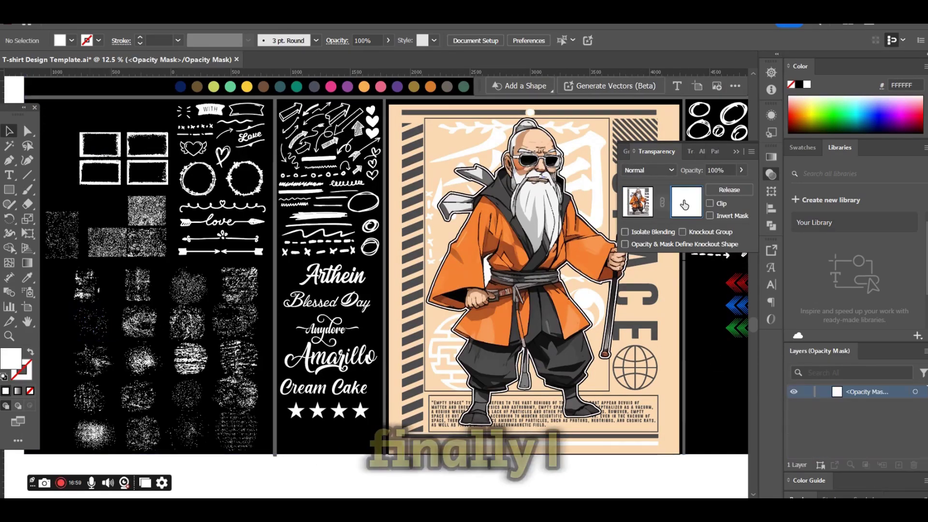
drag(91, 321, 586, 313)
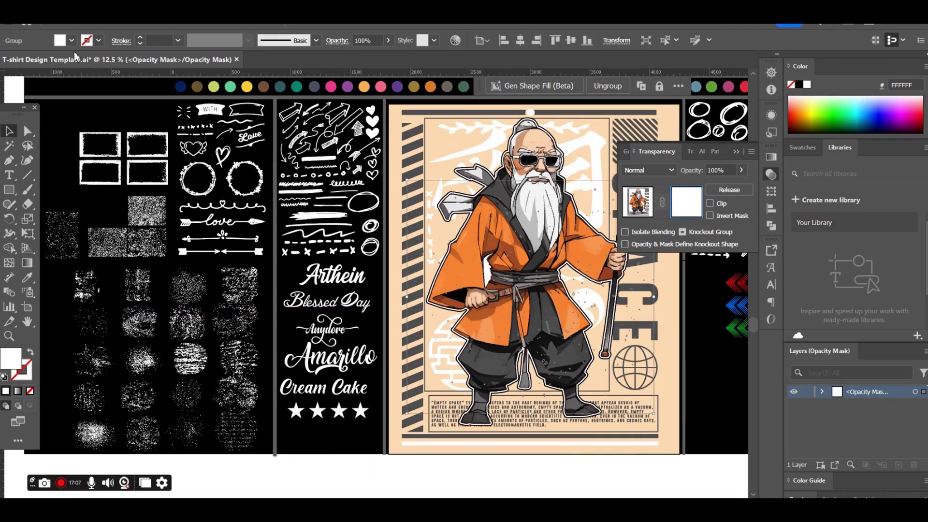
click(71, 40)
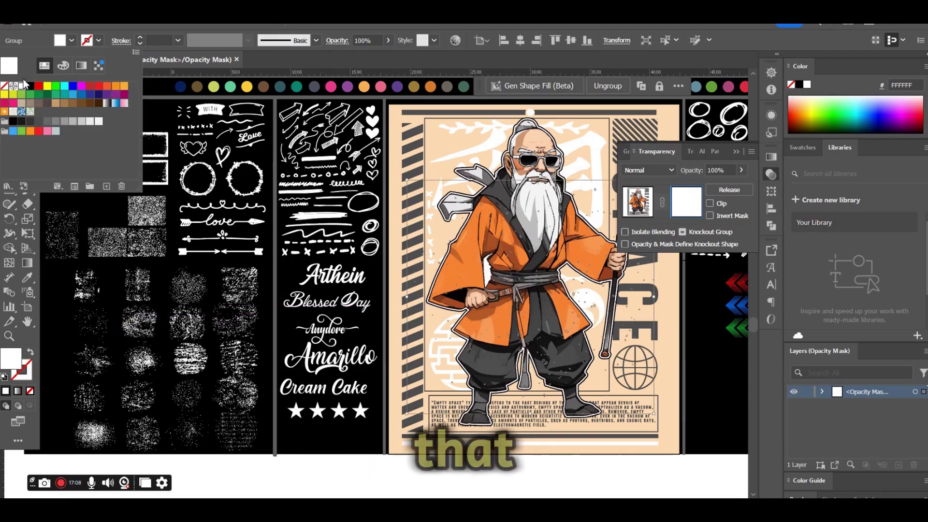
click(497, 227)
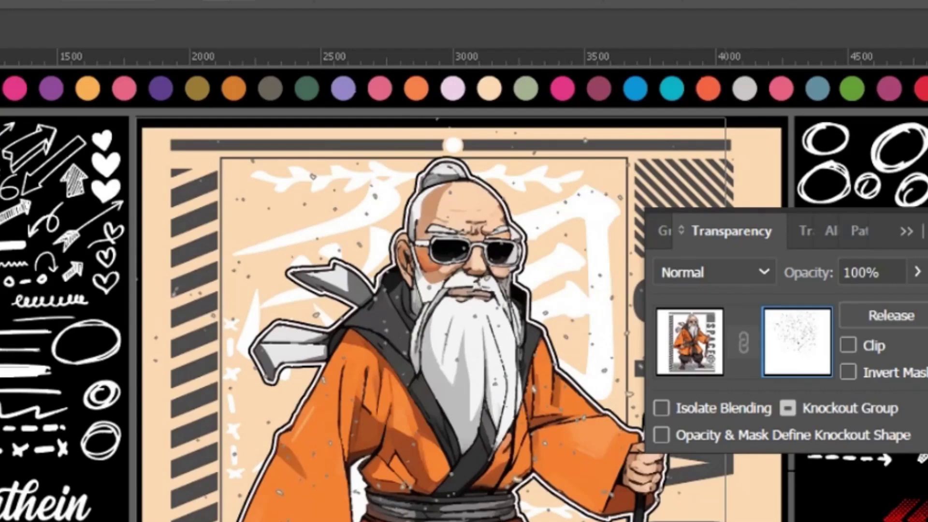
Spread the black speckle texture over the whole artwork, then leave opacity mask editing
drag(430, 521, 452, 521)
click(689, 338)
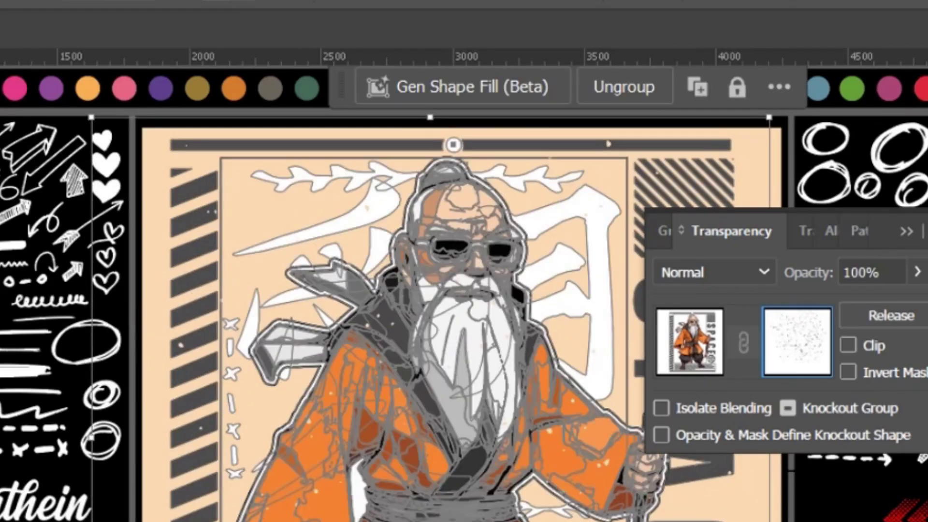
click(905, 233)
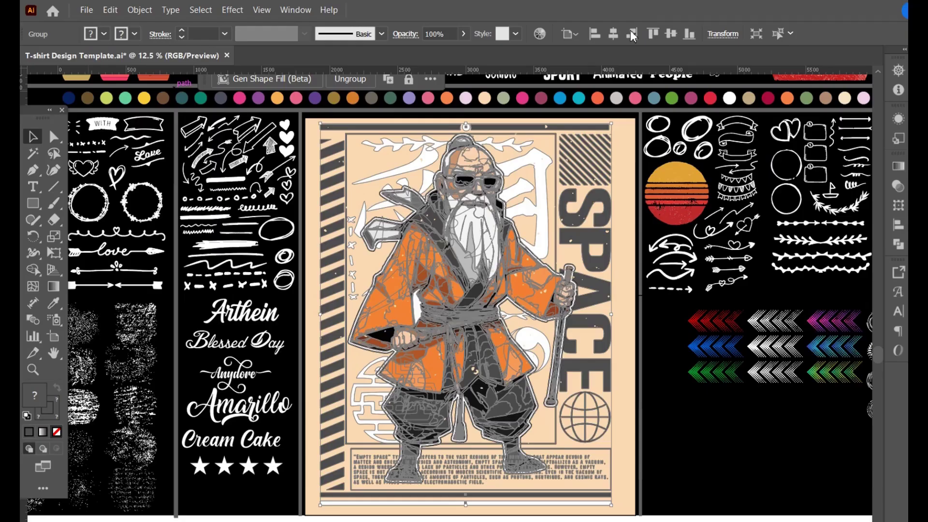
Start exporting the selected design as a 300 ppi PNG asset and open the export folder selection
click(87, 11)
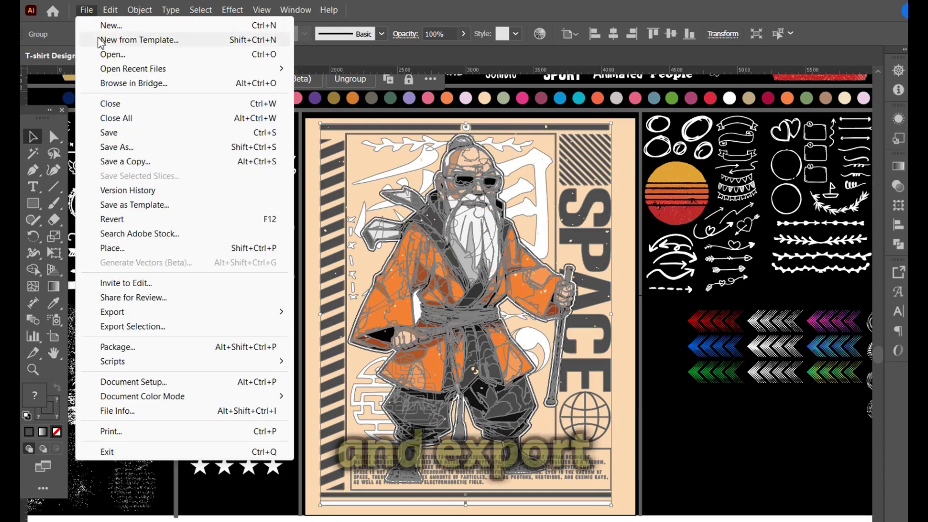
click(250, 326)
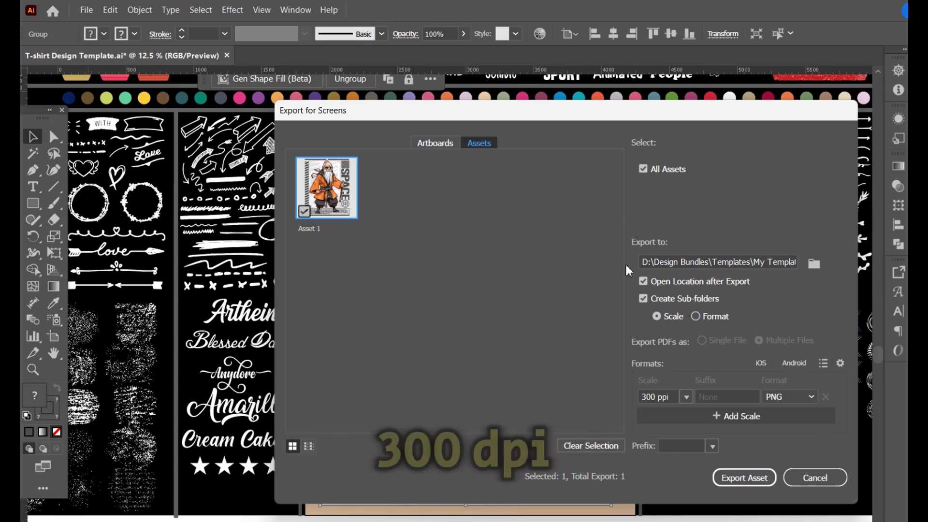
click(814, 265)
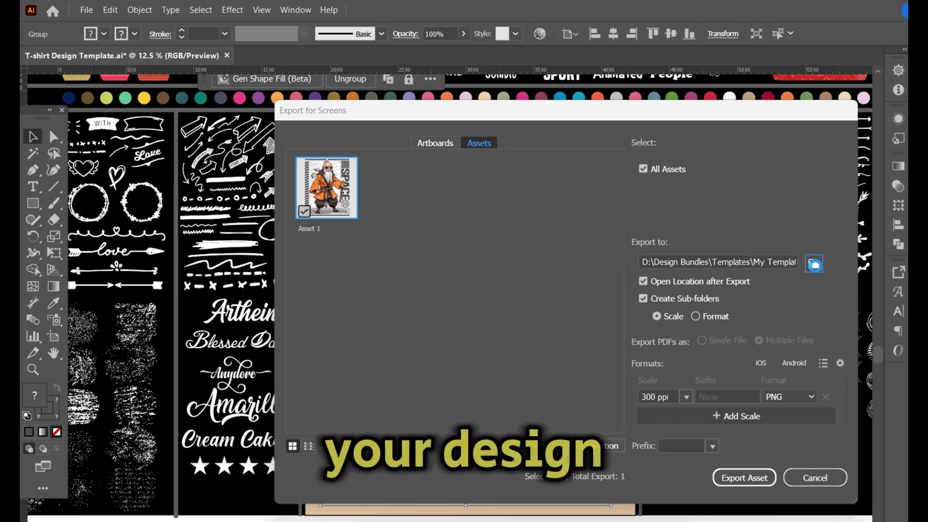